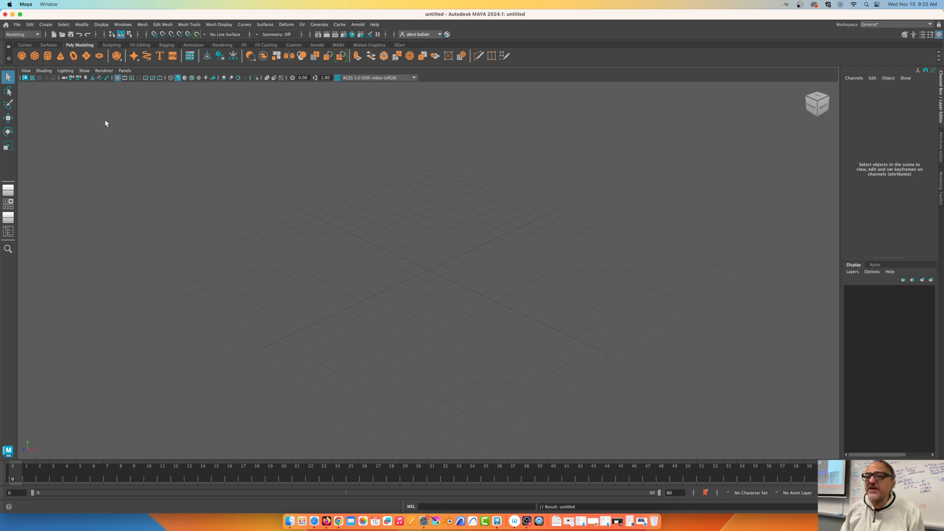
- Examine the empty scene grid from the front and from angled perspectives by orbiting, panning and zooming the camera
left_click(394, 270)
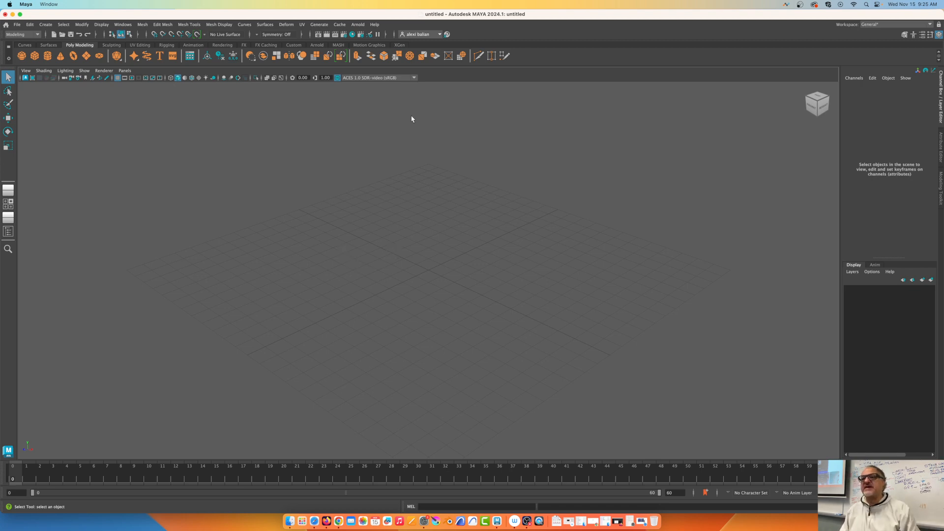
left_click(812, 107)
left_click(813, 108)
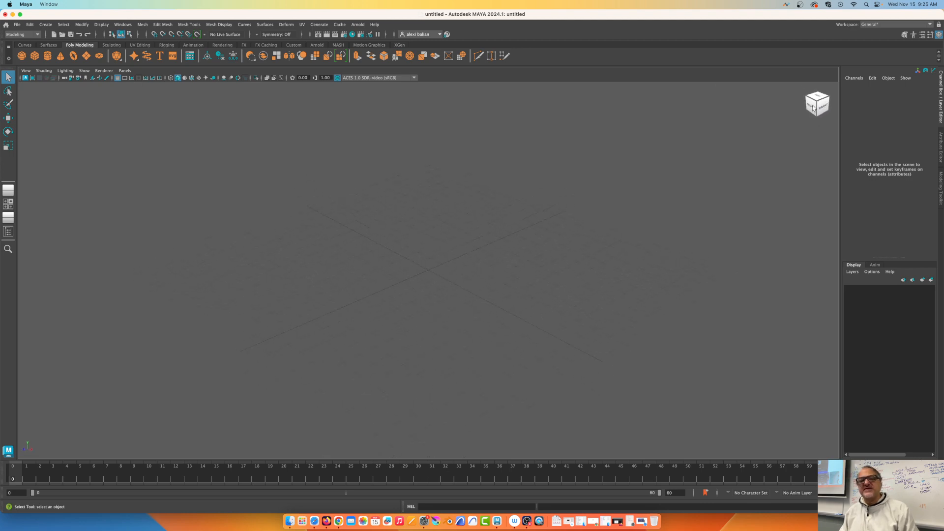
left_click_drag(812, 108, 834, 111)
left_click(814, 105)
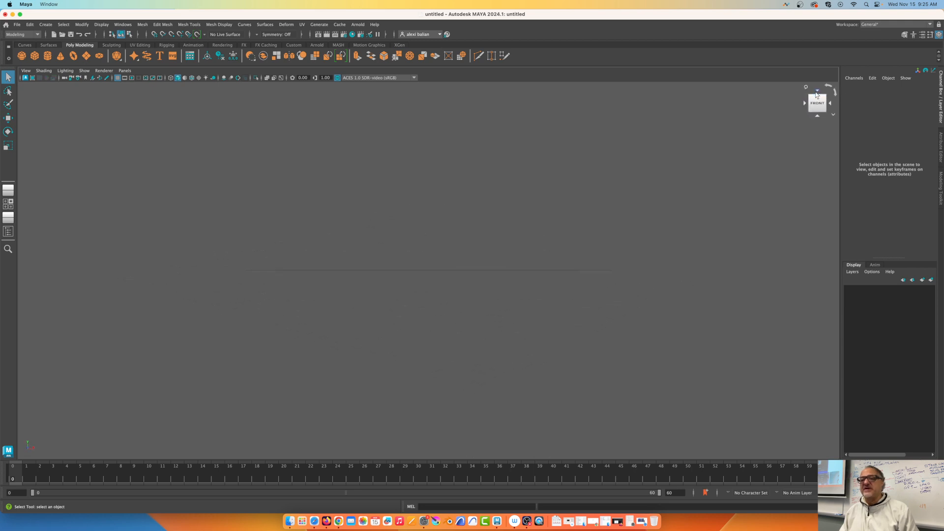
left_click(817, 90)
left_click(817, 117)
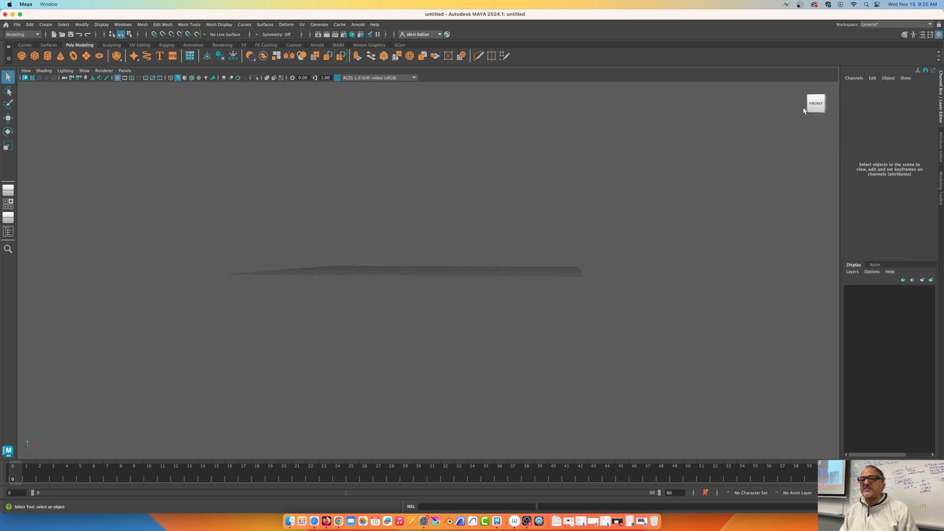
left_click_drag(787, 108, 779, 113)
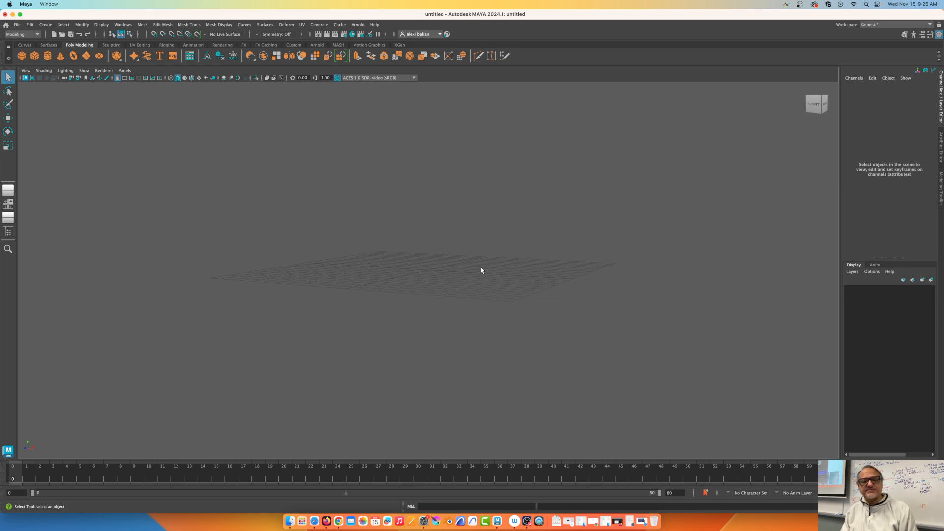
mouse_move(434, 261)
left_mouse_down("alt")
mouse_move(423, 280)
mouse_move(430, 263)
left_mouse_up("alt")
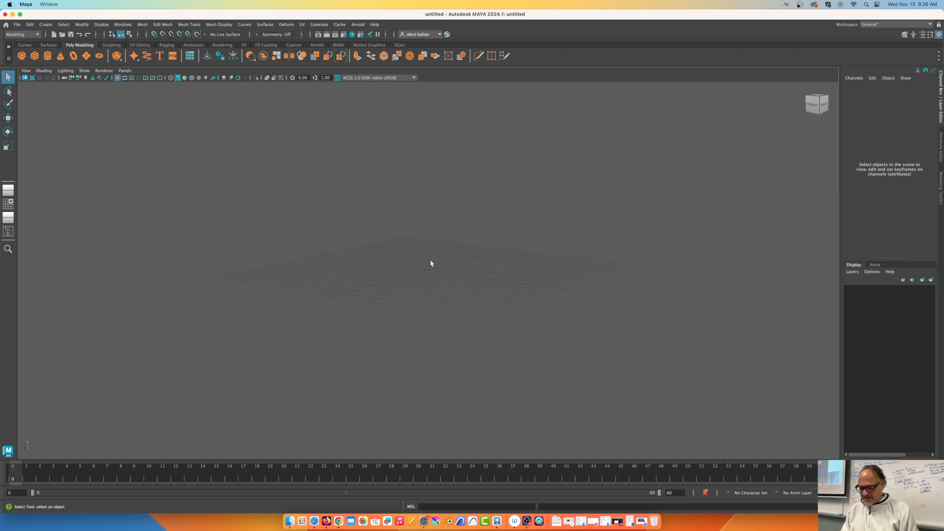
mouse_move(430, 264)
left_mouse_down("alt")
mouse_move(413, 260)
mouse_move(449, 259)
mouse_move(447, 269)
mouse_move(431, 265)
left_mouse_up("alt")
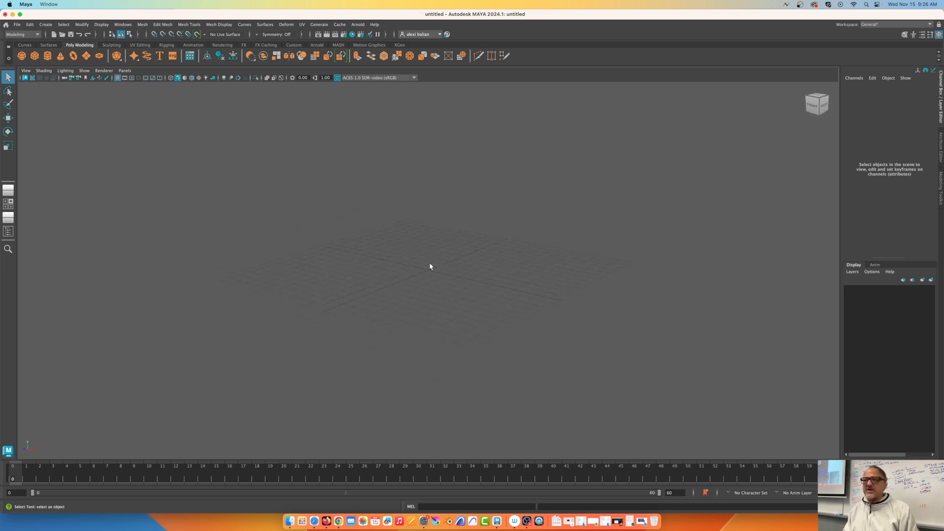
right_click_drag(430, 265, 429, 310, "alt")
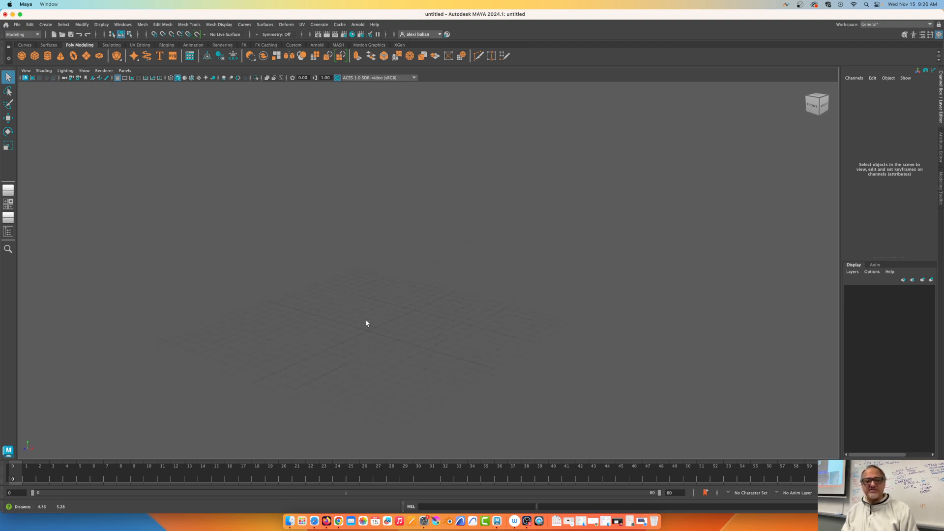
left_click_drag(430, 245, 438, 253, "alt")
right_click_drag(438, 251, 494, 315, "alt")
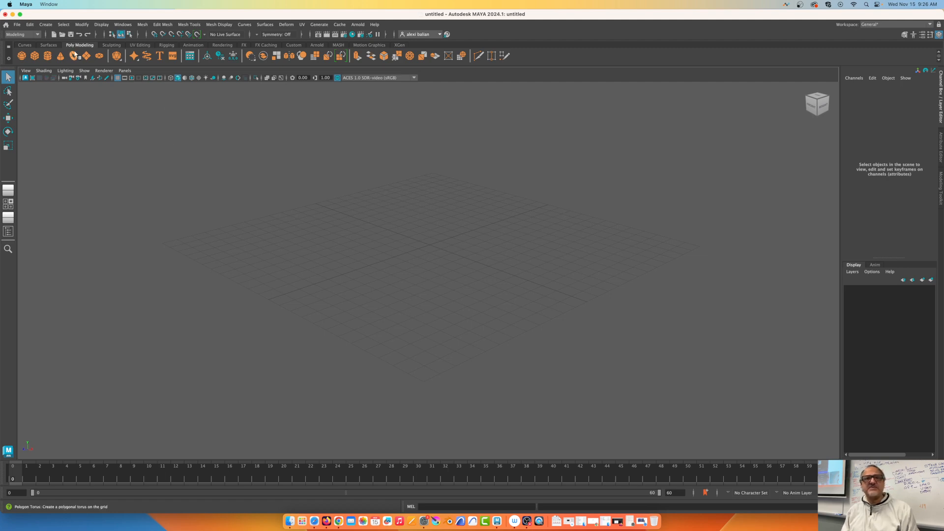
- Create a polygon cube at the grid origin and activate the Move tool on it
left_click(35, 56)
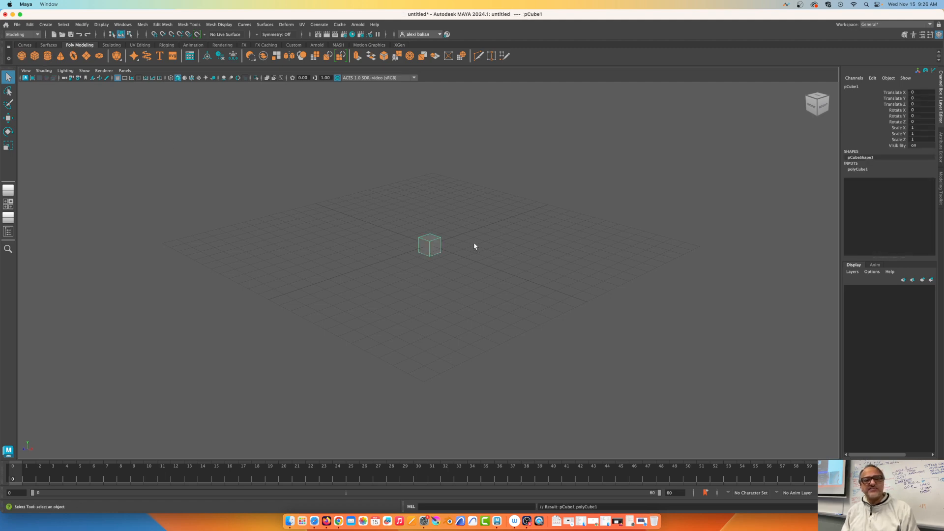
left_click(8, 78)
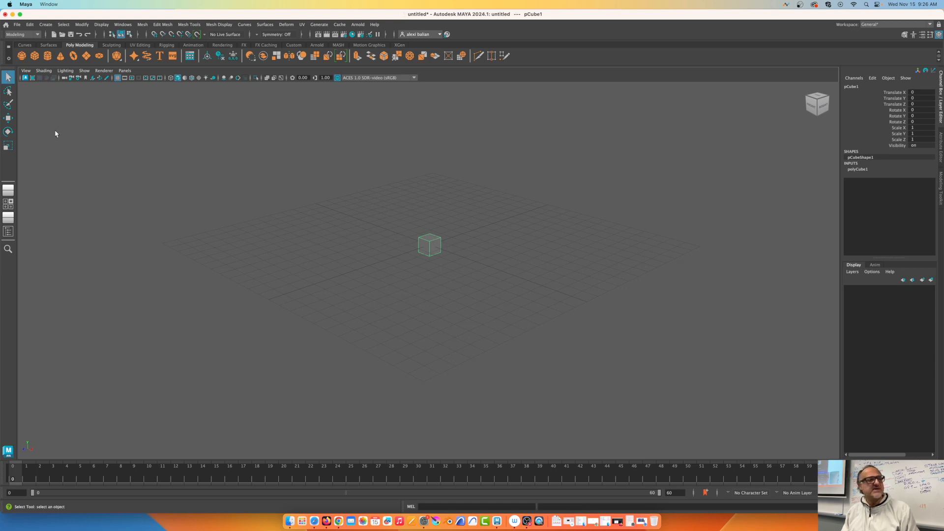
left_click(8, 118)
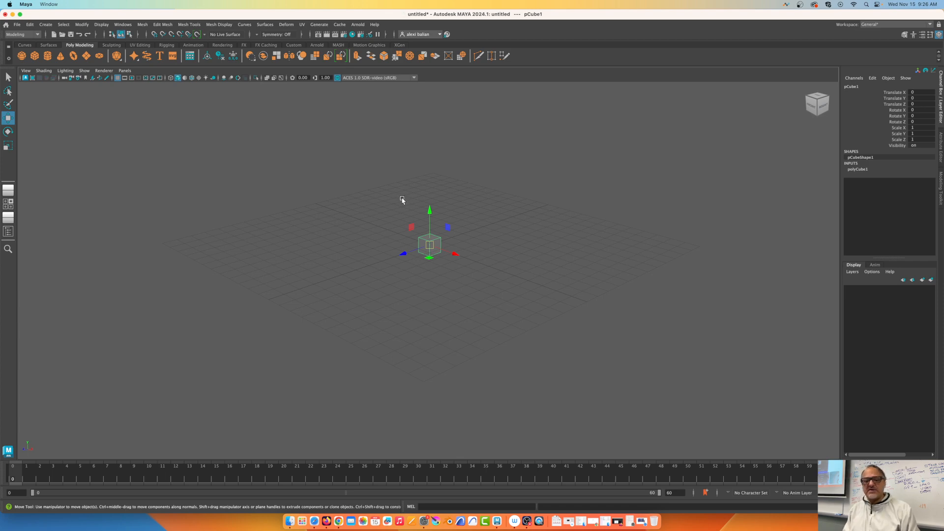
key("f")
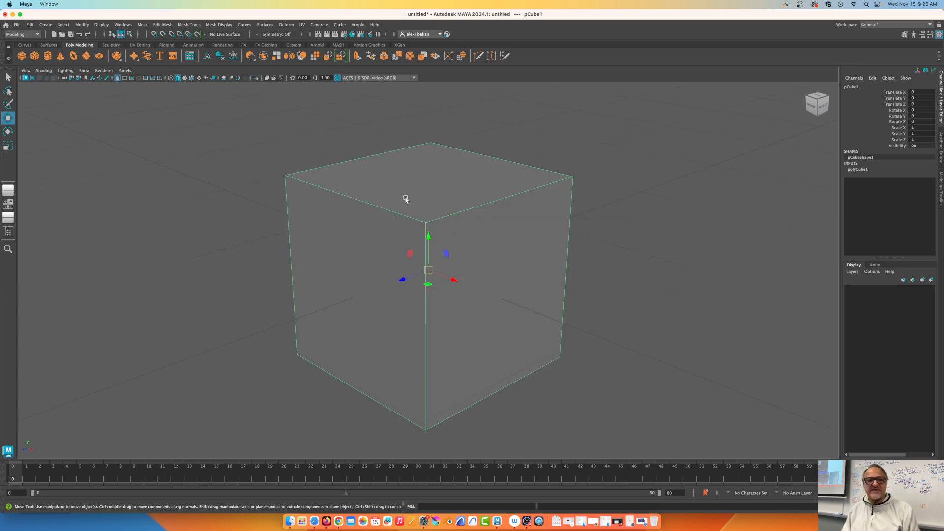
scroll(405, 199, "down", 10)
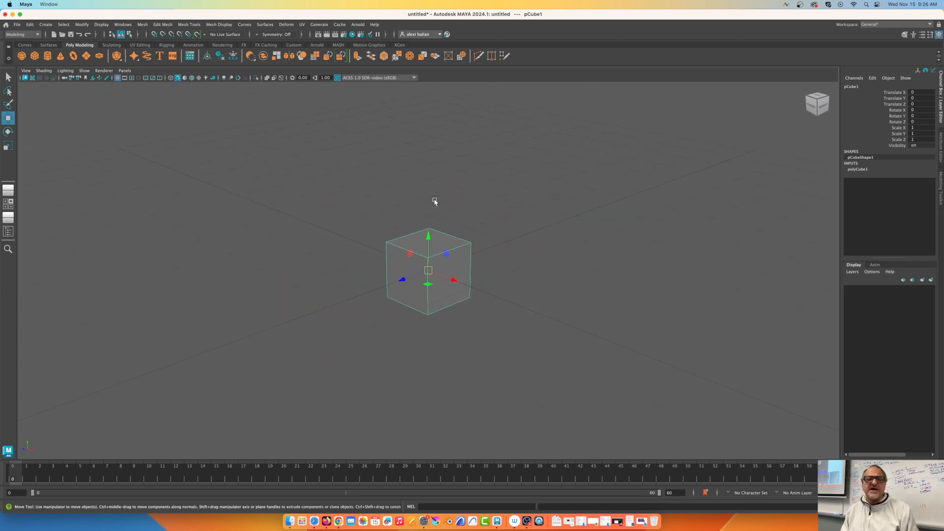
scroll(434, 202, "down", 1)
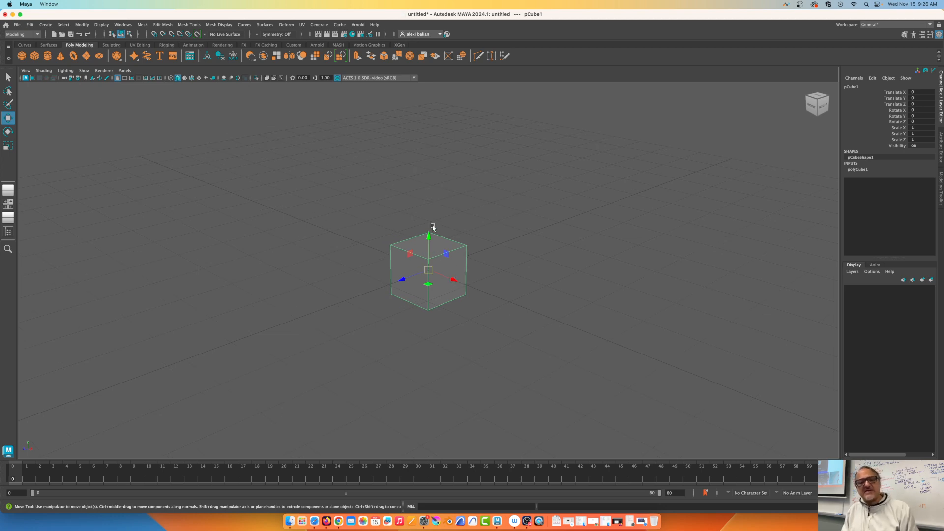
- Move the cube to about X 3.1, Y 1.3, Z -3, and reset its X, Y and Z translation to 0
left_click_drag(402, 280, 697, 287)
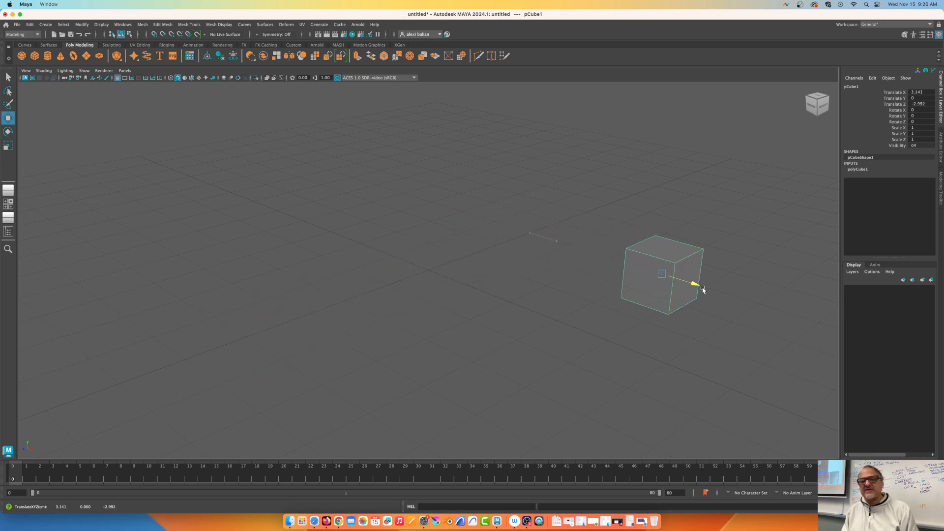
left_click_drag(672, 242, 671, 172)
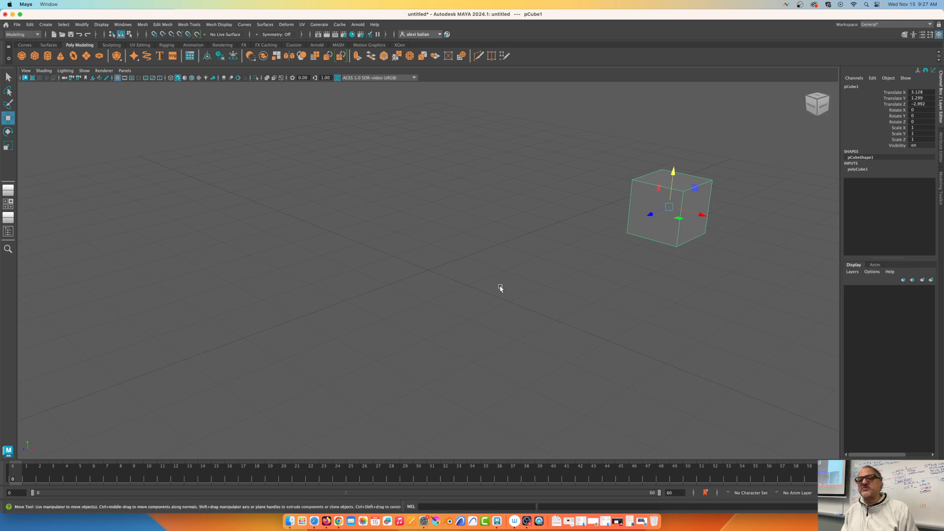
double_click(924, 92)
type("0")
key("Tab")
type("0")
key("Tab")
type("0")
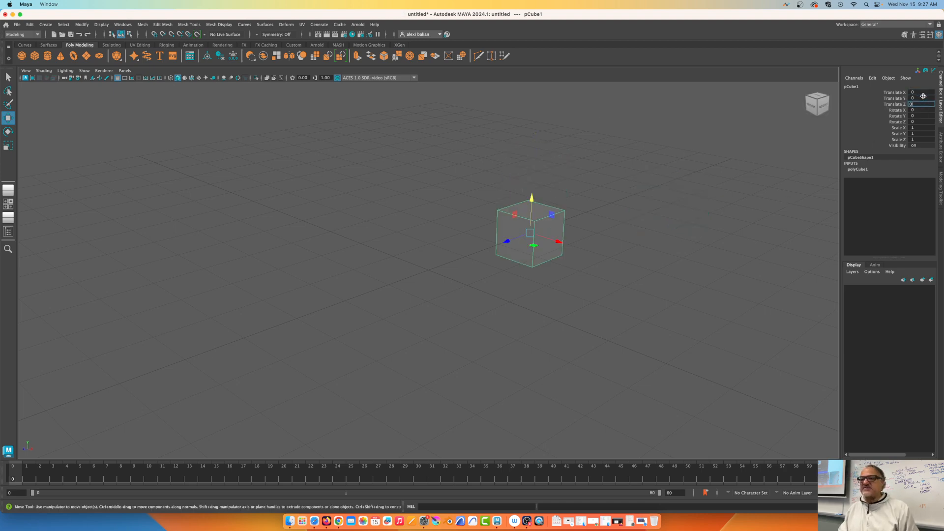
key("Return")
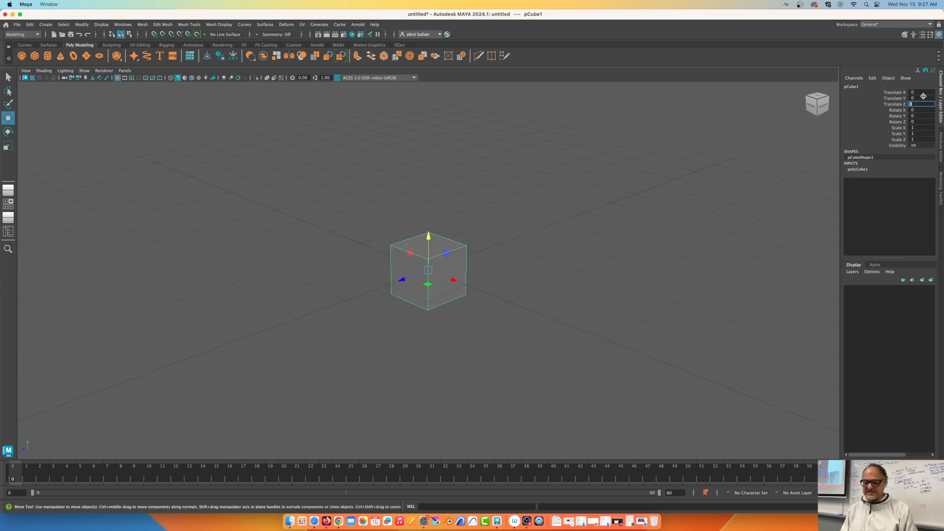
- Enlarge the cube's Move manipulator so its handles extend beyond the cube
left_click(451, 230)
left_click(429, 239)
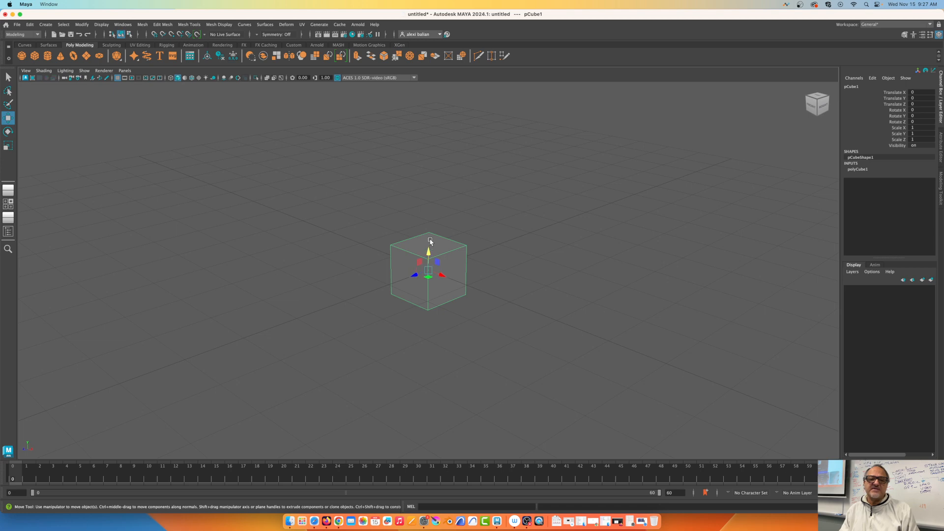
key("equal")
key("equal")
key("equal")
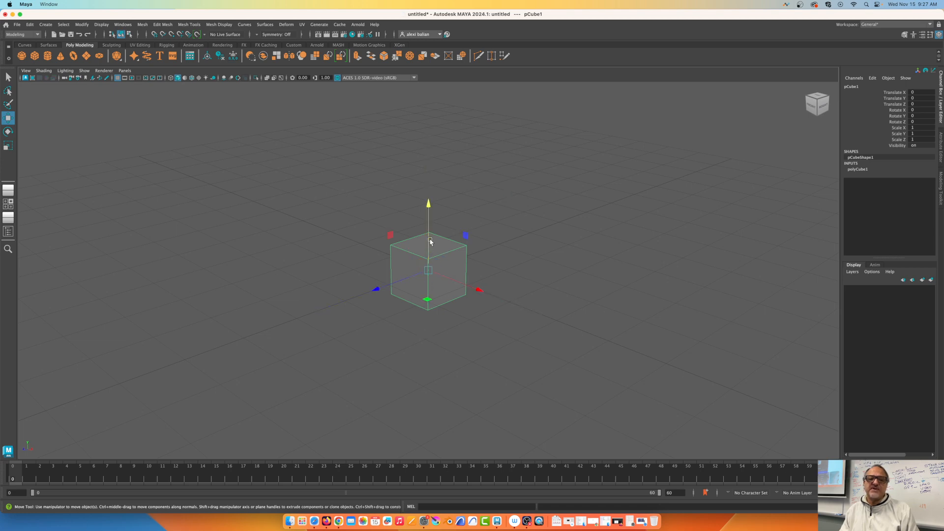
- Move the cube along its planes and single axes to about X 5.5, Y 3.4, Z 5.2
left_click_drag(464, 240, 635, 144)
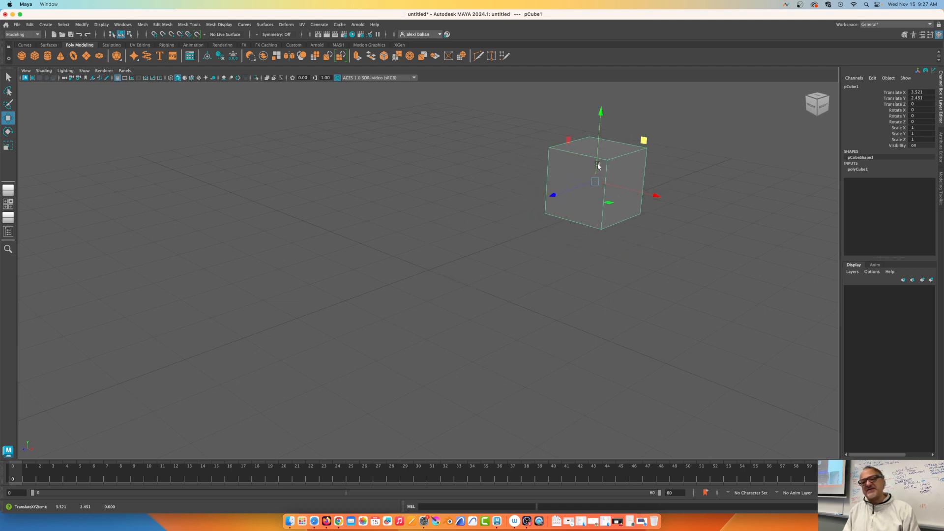
left_click_drag(568, 150, 443, 176)
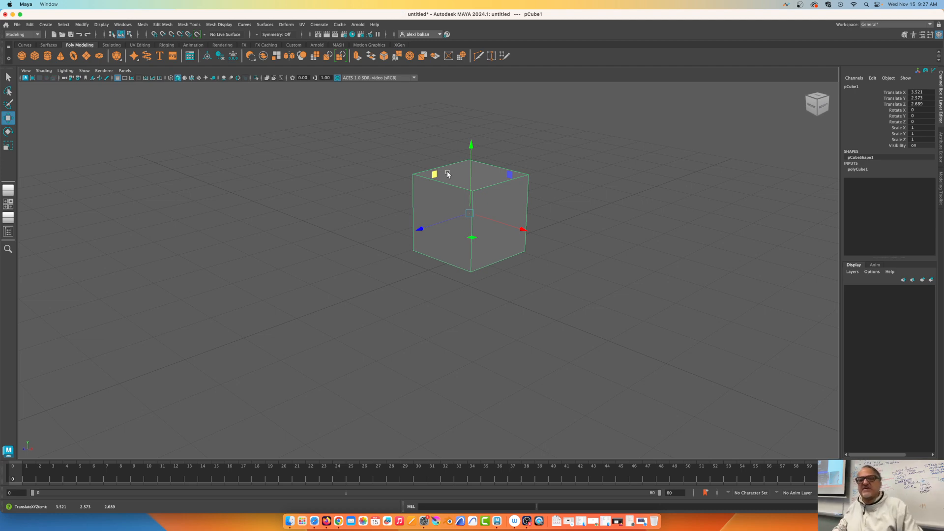
left_click_drag(426, 226, 241, 284)
left_click_drag(348, 289, 501, 329)
left_click_drag(436, 264, 434, 170)
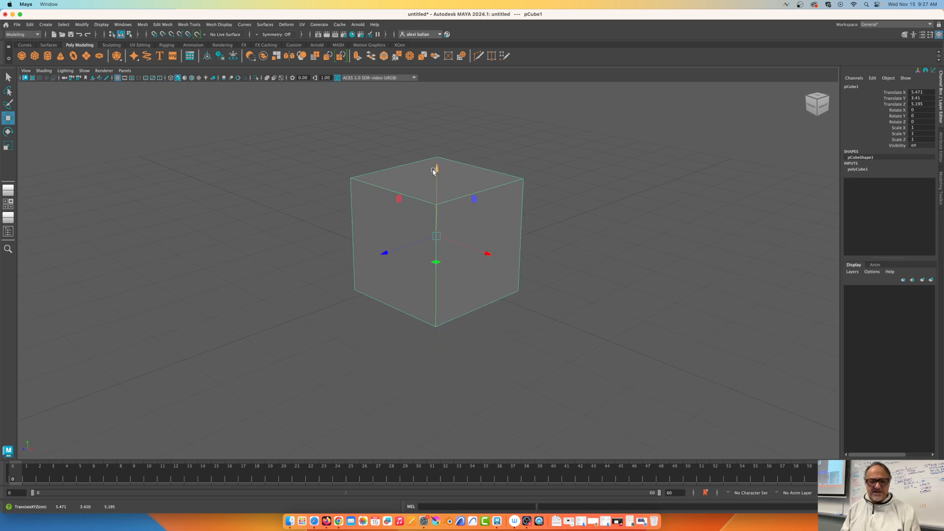
- Set the cube's Translate X, Y and Z to 0 to return it to the origin
double_click(918, 92)
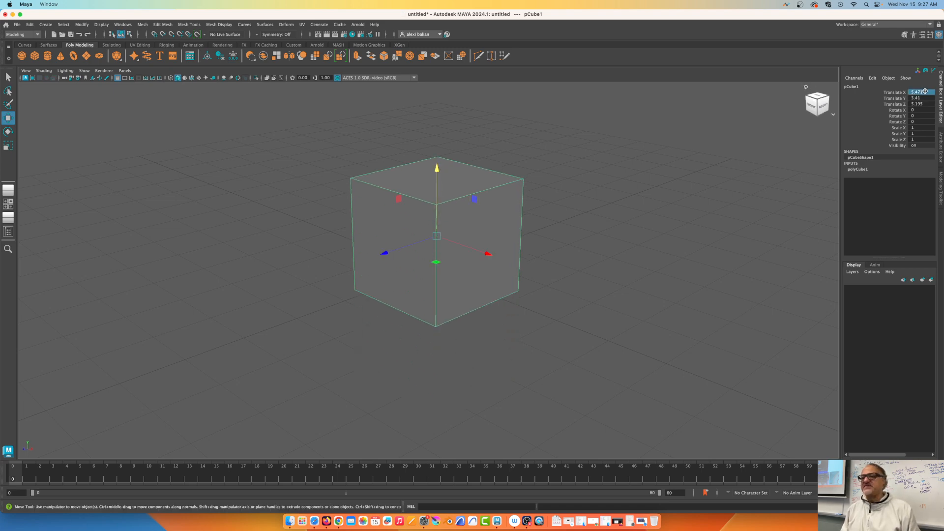
type("0")
key("Tab")
type("0")
key("Tab")
type("0")
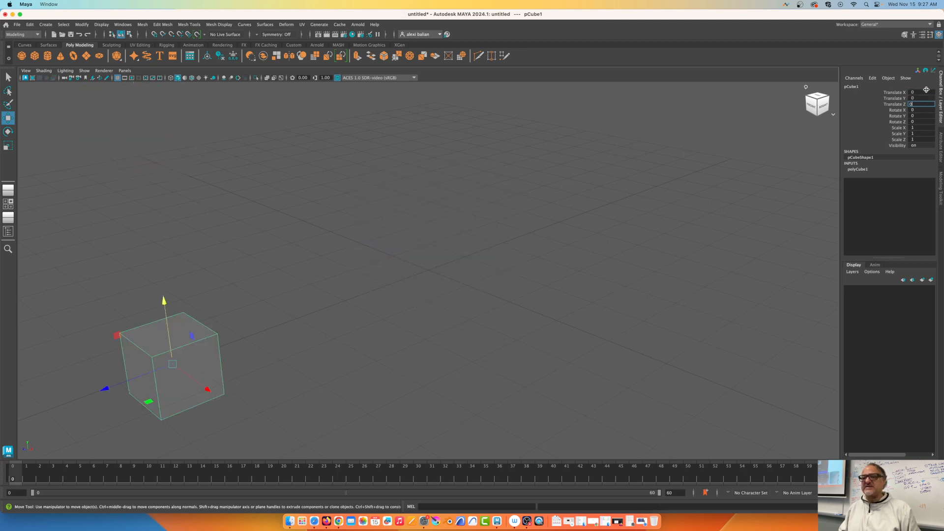
key("Return")
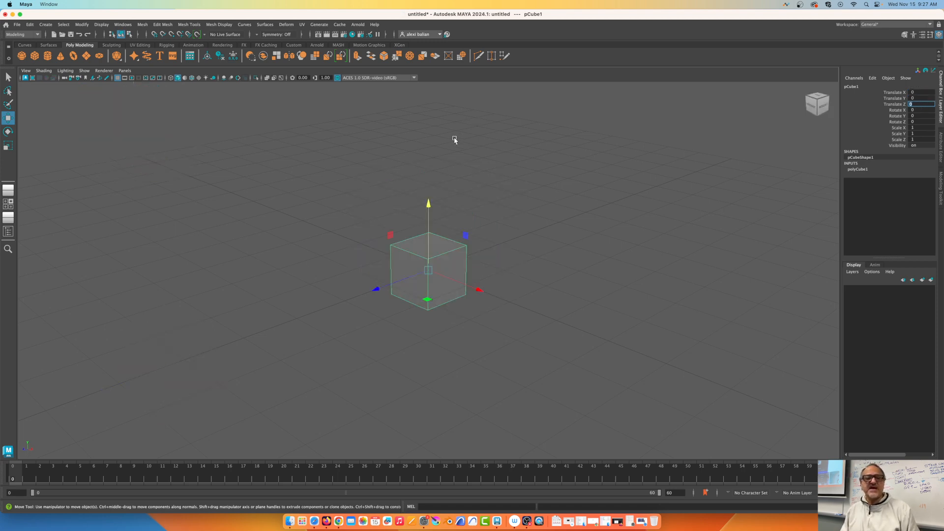
- Rotate the cube about its Y axis to 30 degrees, and reset its Rotate Y to 0
left_click(9, 133)
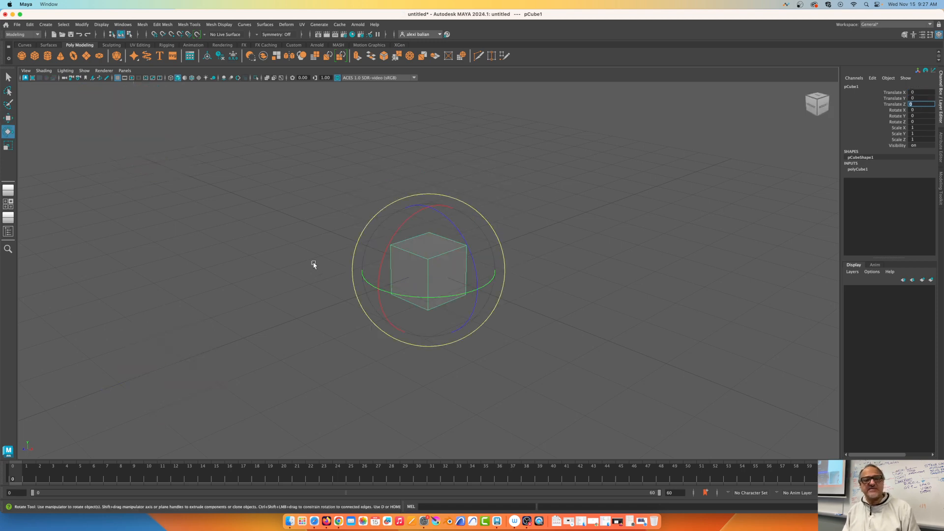
left_click_drag(445, 297, 468, 231)
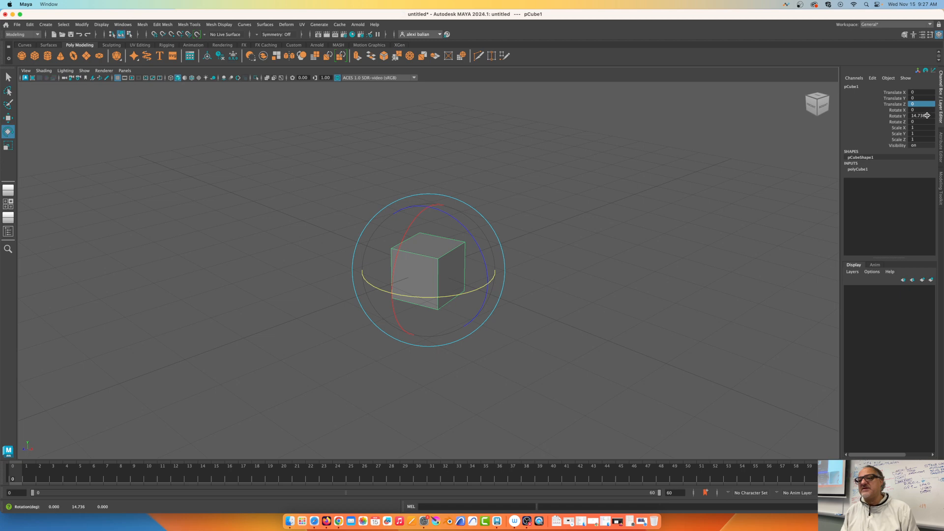
double_click(927, 116)
type("30")
key("Return")
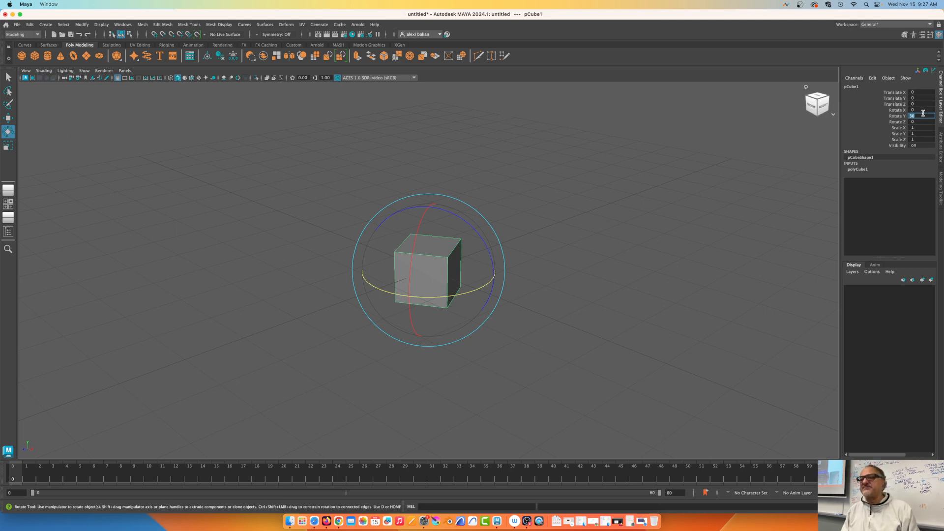
type("0")
key("Return")
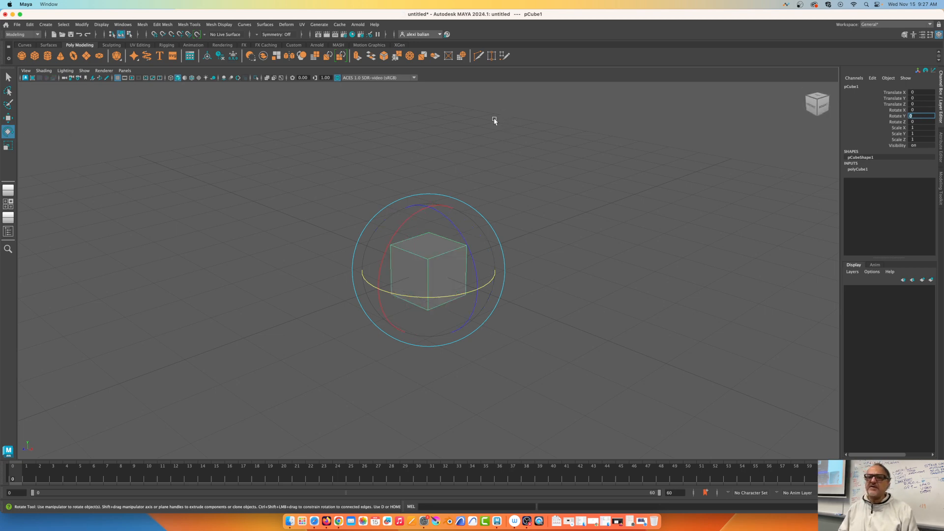
- Scale the cube into a flat slab, about 6.2 in X, 0.3 in Y and 5.6 in Z
left_click(8, 146)
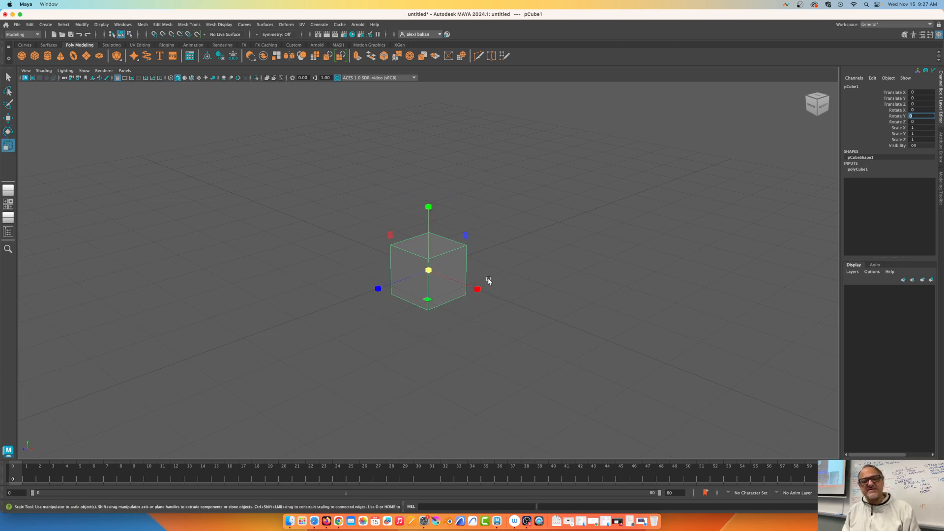
left_click_drag(477, 289, 476, 288)
left_click_drag(376, 289, 289, 324)
left_click_drag(477, 288, 565, 315)
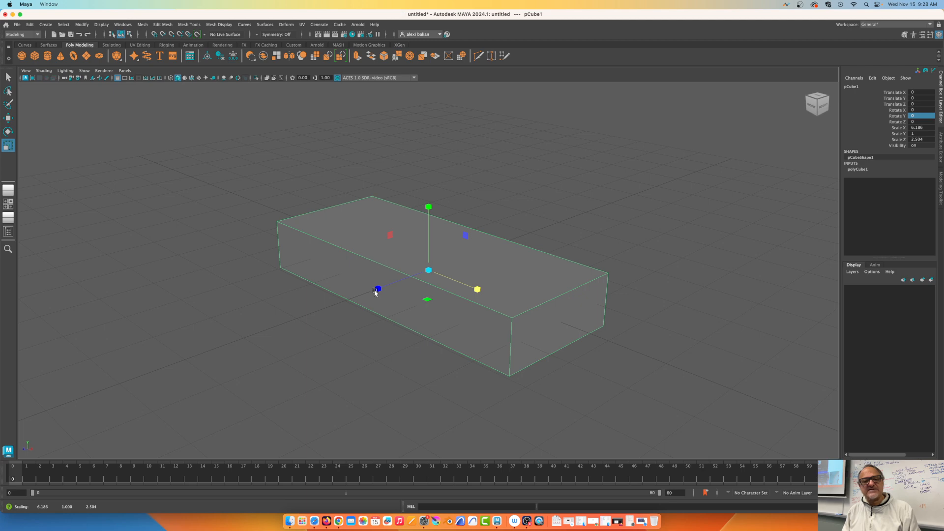
left_click_drag(375, 289, 296, 329)
left_click_drag(428, 207, 429, 254)
- Create a polygon cylinder at the origin in the middle of the slab, with the Move tool active
left_click(7, 118)
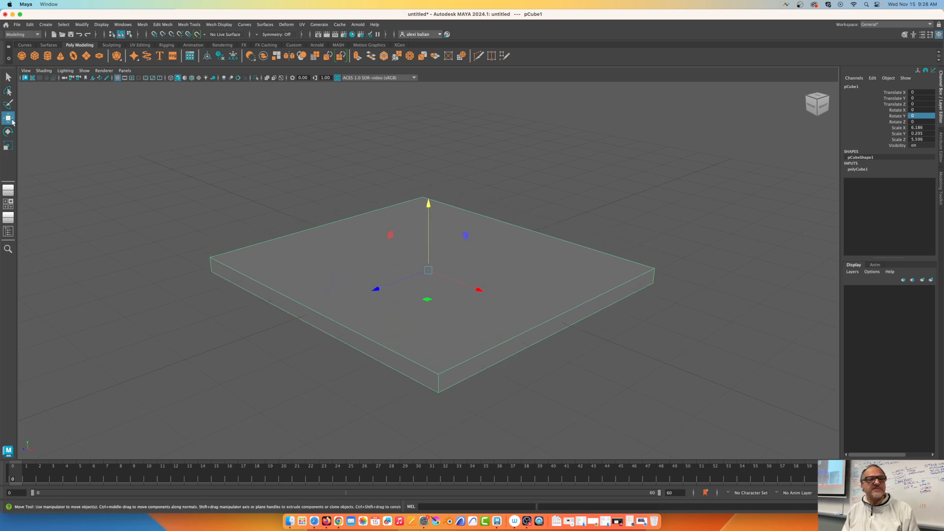
left_click(47, 55)
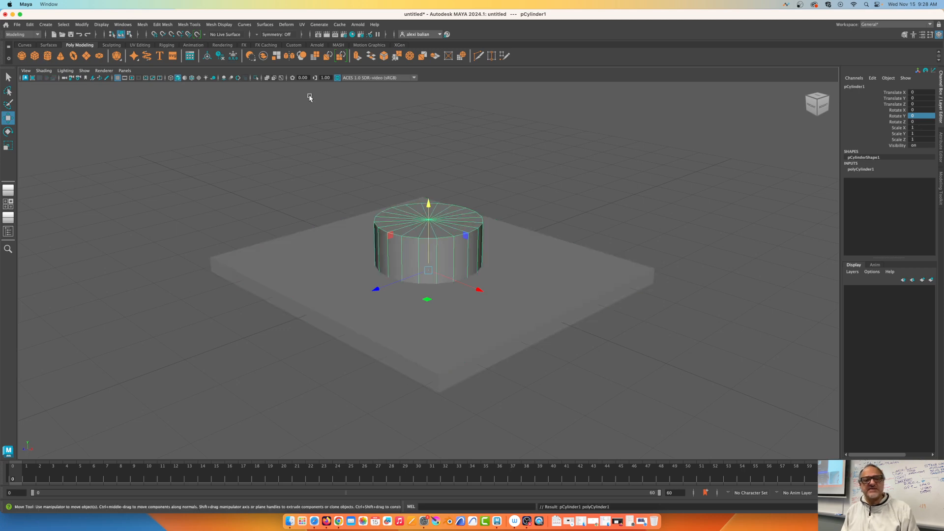
- Raise the cylinder to about 1.18 in Y above the slab, and turn on viewport shadows and screen space ambient occlusion
left_click_drag(428, 209, 413, 136)
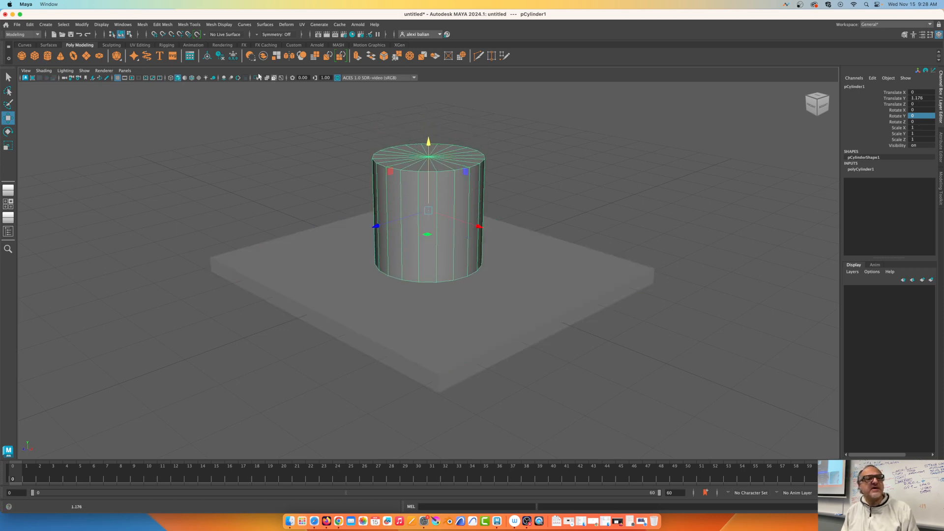
left_click(213, 79)
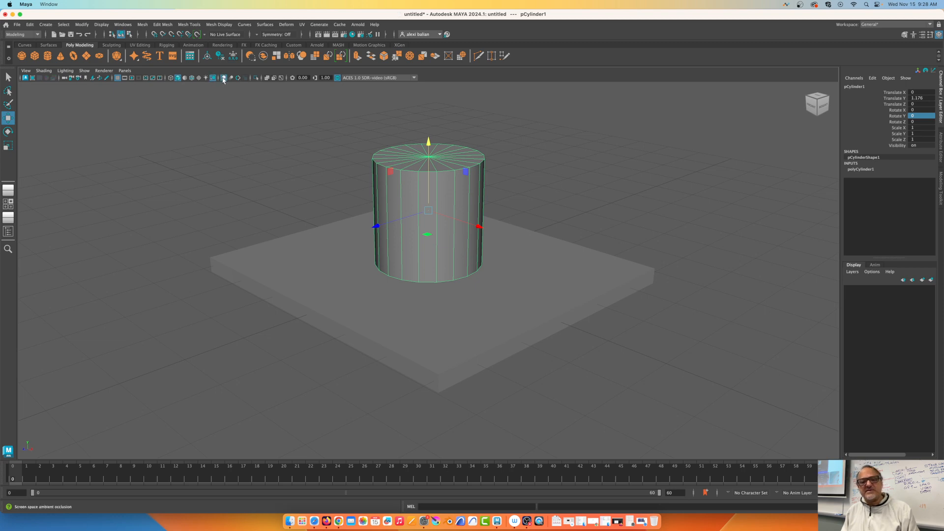
left_click(224, 78)
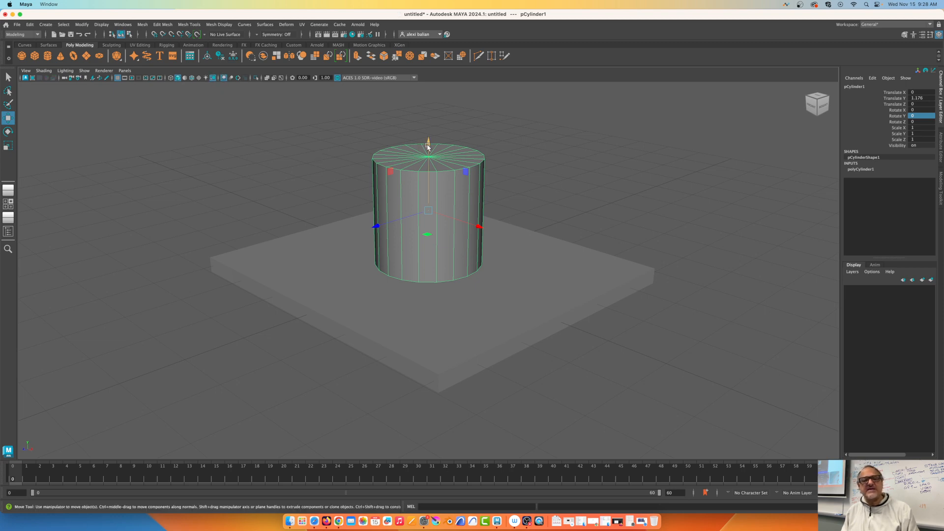
mouse_move(428, 148)
left_mouse_down()
mouse_move(428, 157)
mouse_move(427, 147)
left_mouse_up()
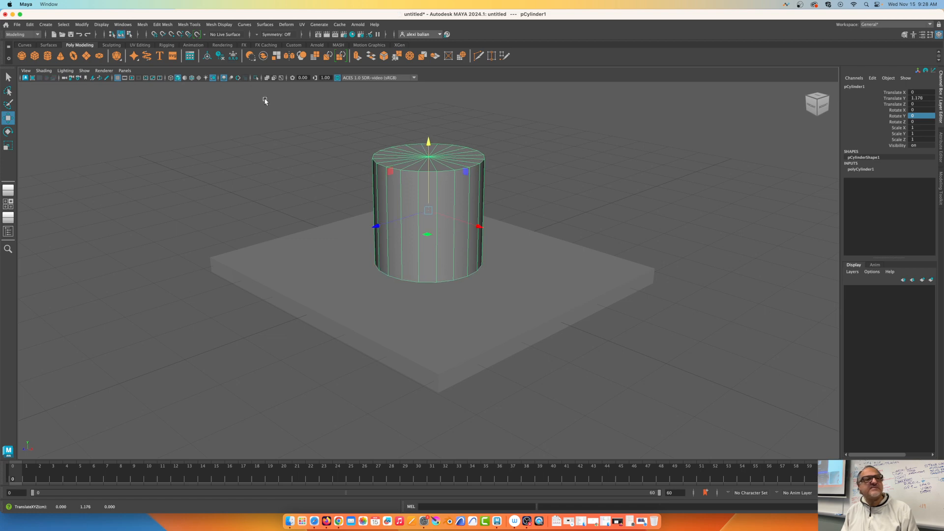
- Toggle the viewport's use of all lights on and off, and lower the cylinder to about 1.08 in Y
left_click(206, 78)
left_click(206, 78)
mouse_move(212, 199)
middle_mouse_down()
mouse_move(222, 183)
mouse_move(216, 205)
middle_mouse_up()
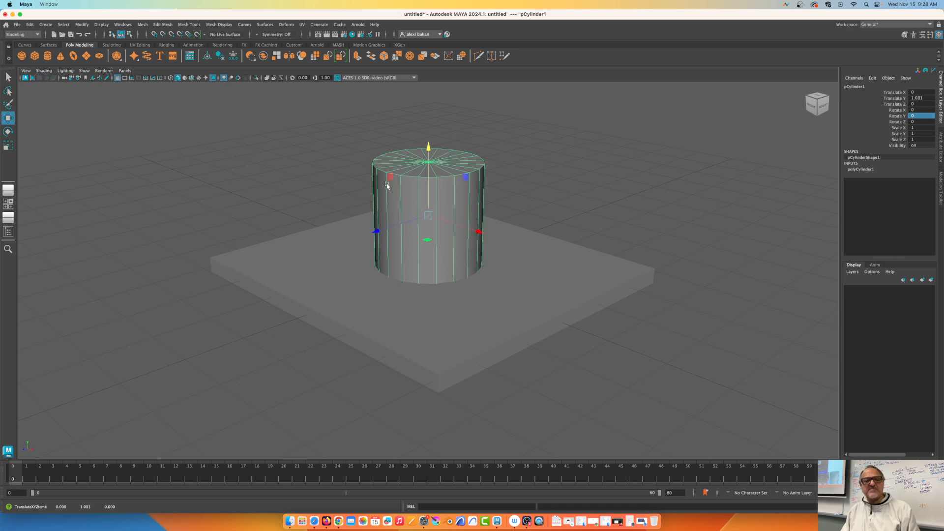
- Create a polygon cone and raise it to about 3.13 in Y so it sits on top of the cylinder
left_click(60, 56)
middle_click_drag(439, 232, 439, 83)
left_click_drag(439, 81, 433, 53)
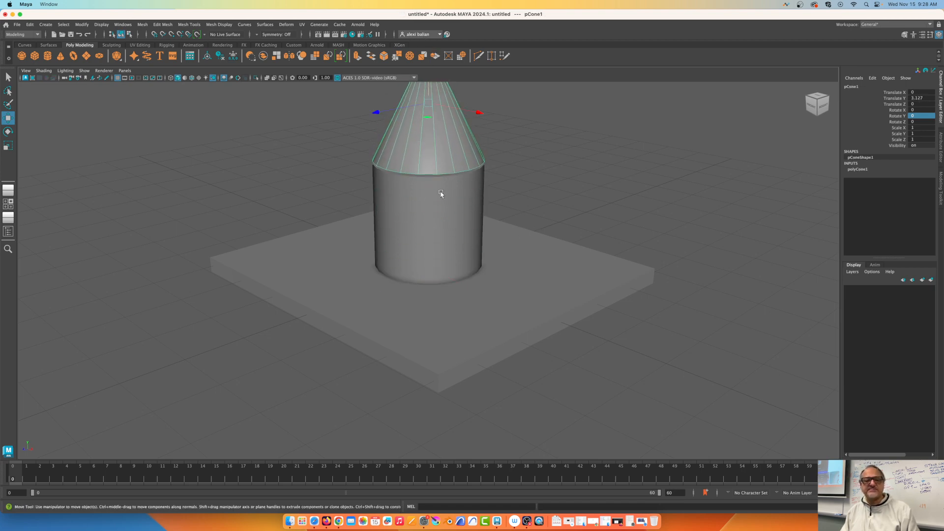
scroll(521, 236, "down", 4)
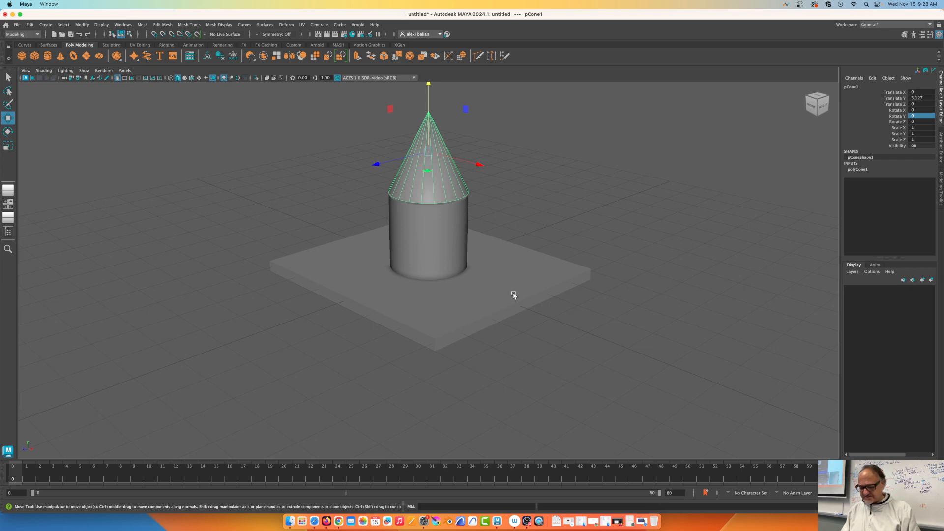
mouse_move(512, 295)
left_mouse_down("alt")
mouse_move(491, 281)
mouse_move(485, 299)
mouse_move(506, 294)
left_mouse_up("alt")
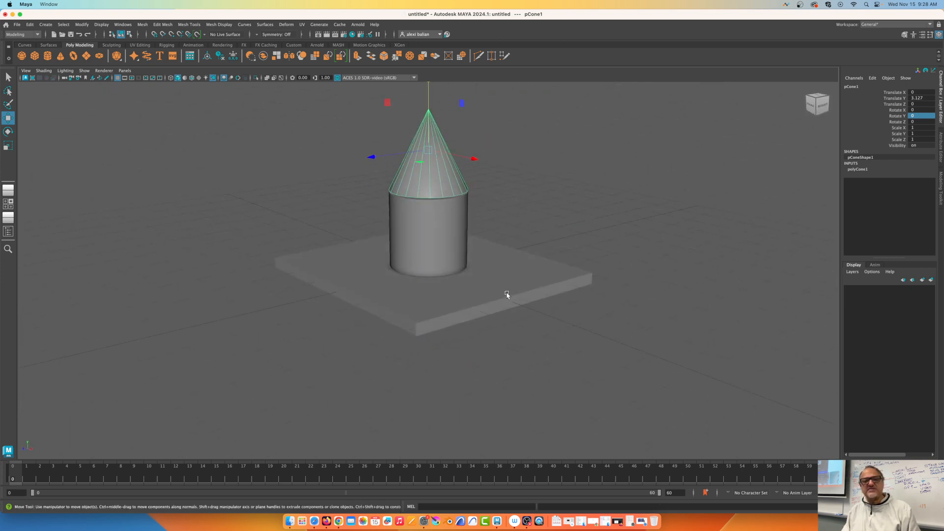
- Examine the model in the four-view layout and the available panel views, and return to the full-size perspective view
key("space")
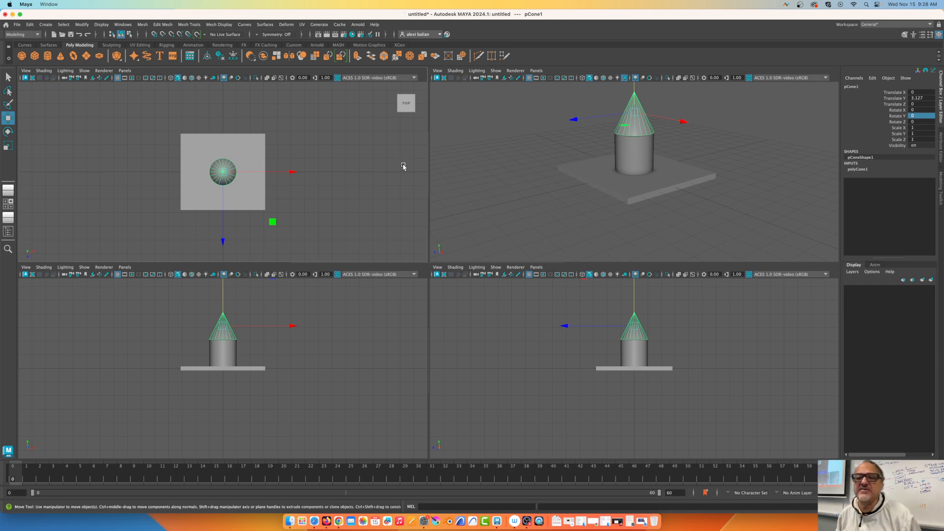
left_click(537, 71)
mouse_move(544, 87)
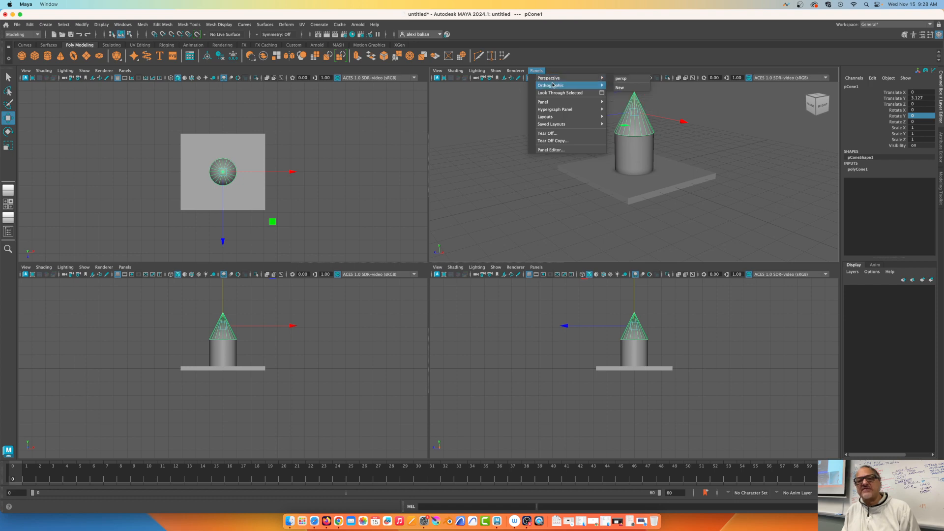
left_click(497, 131)
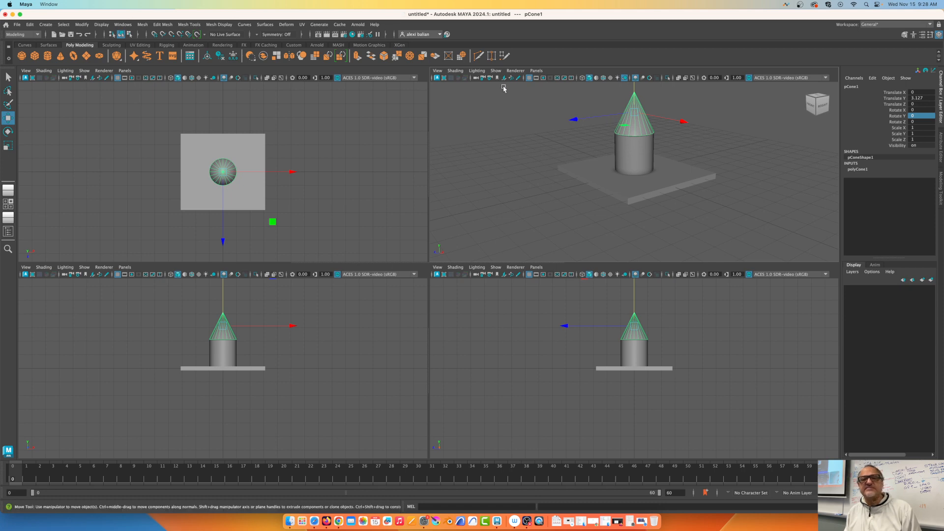
left_click(512, 141)
key("space")
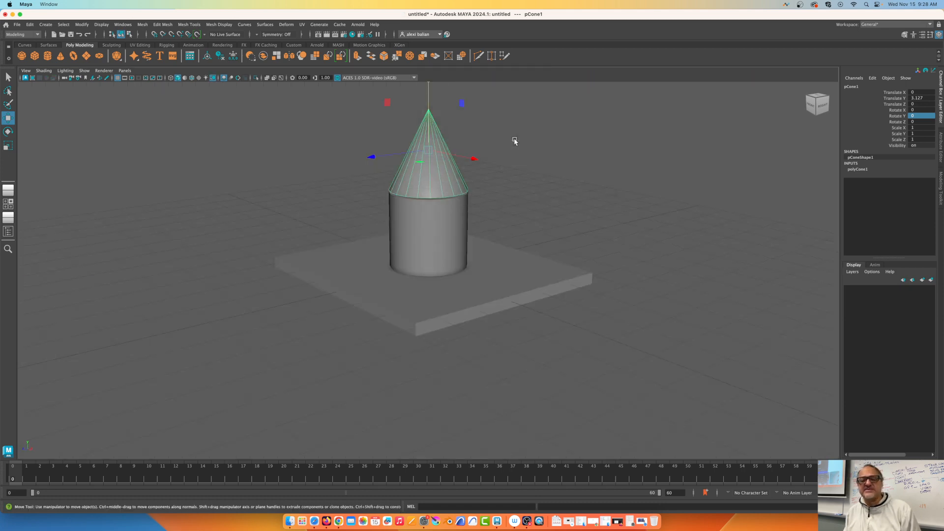
key("space")
key("space")
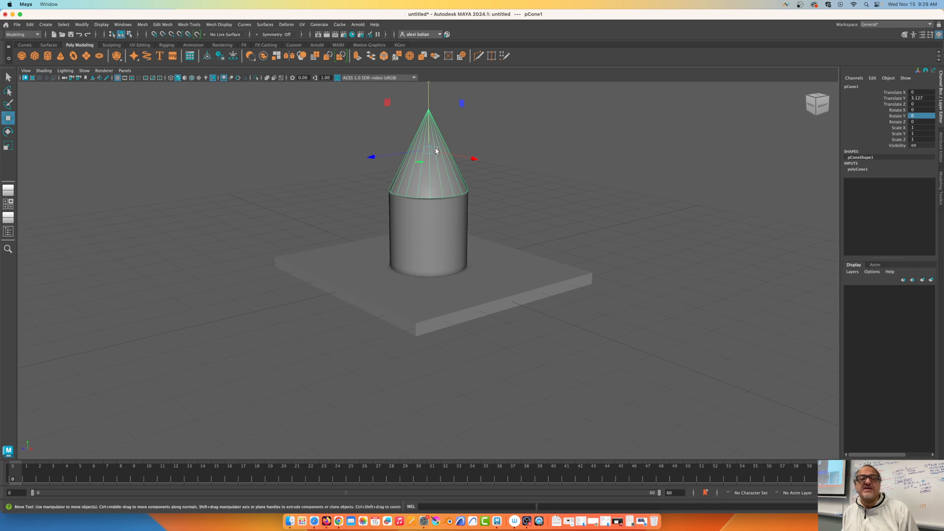
scroll(442, 211, "up", 2)
scroll(440, 213, "down", 3)
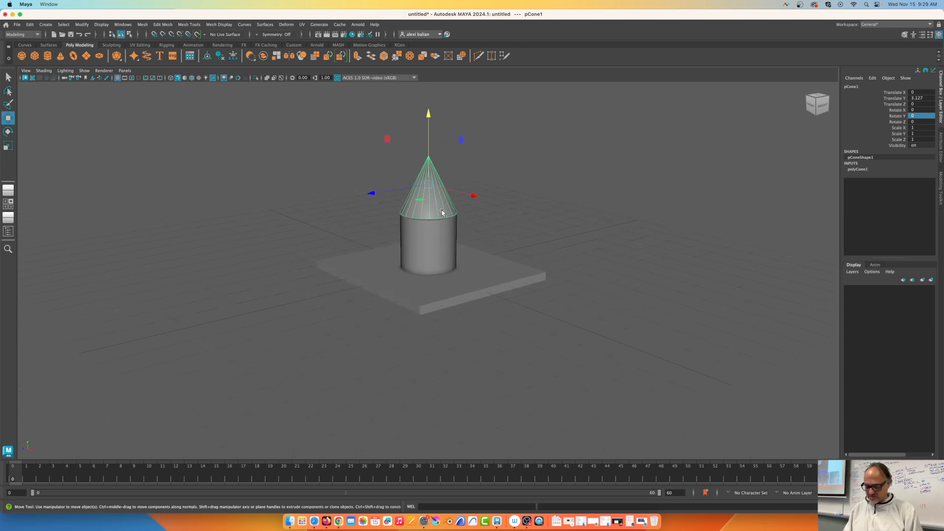
middle_click_drag(440, 191, 449, 210, "alt")
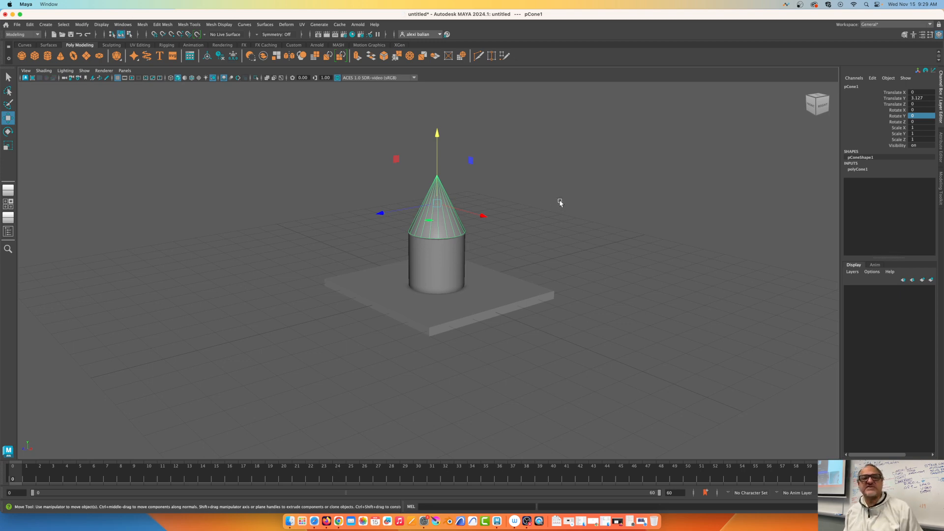
- Arrange the workspace as Two Panes Stacked, with the Graph Editor in the lower pane
left_click(125, 70)
mouse_move(138, 111)
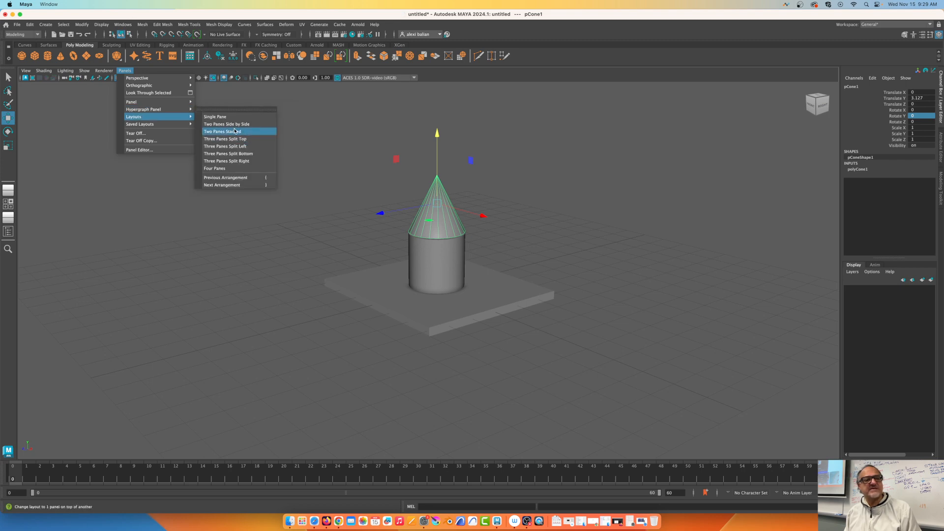
left_click(235, 131)
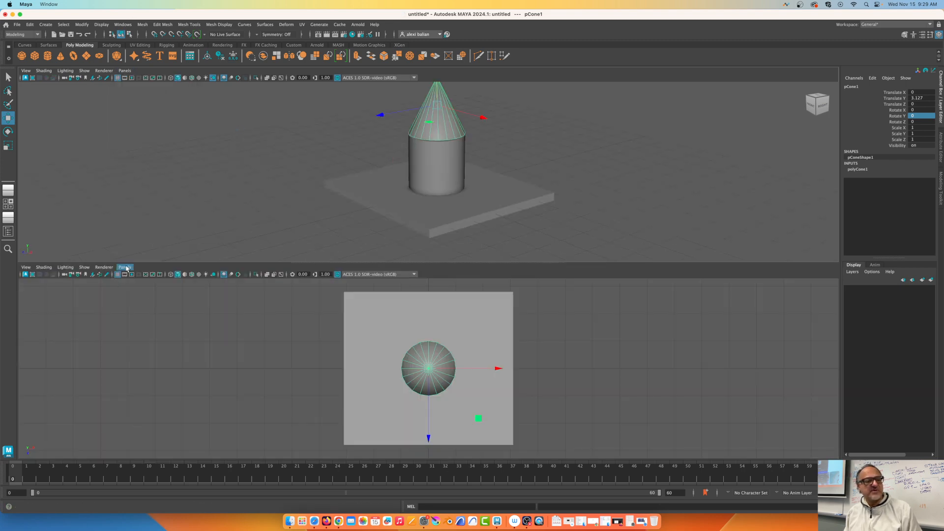
left_click(125, 268)
mouse_move(148, 299)
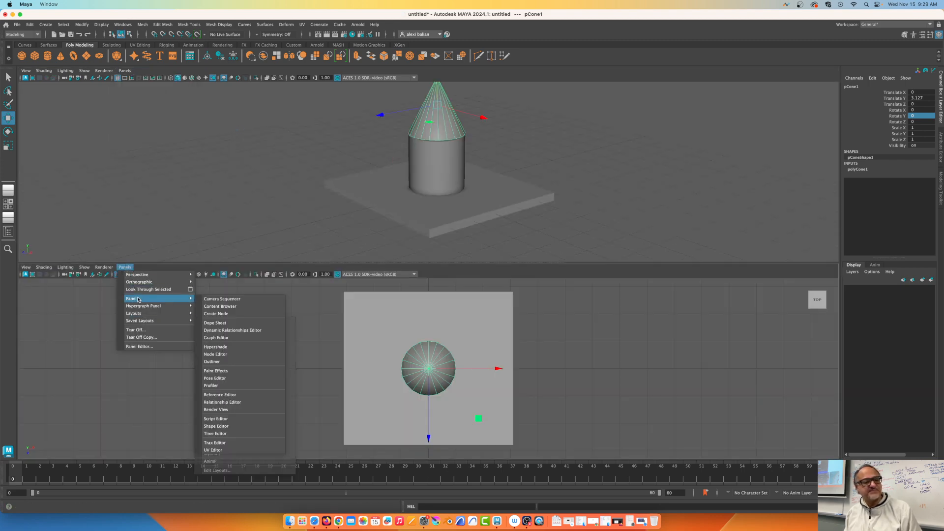
left_click(232, 339)
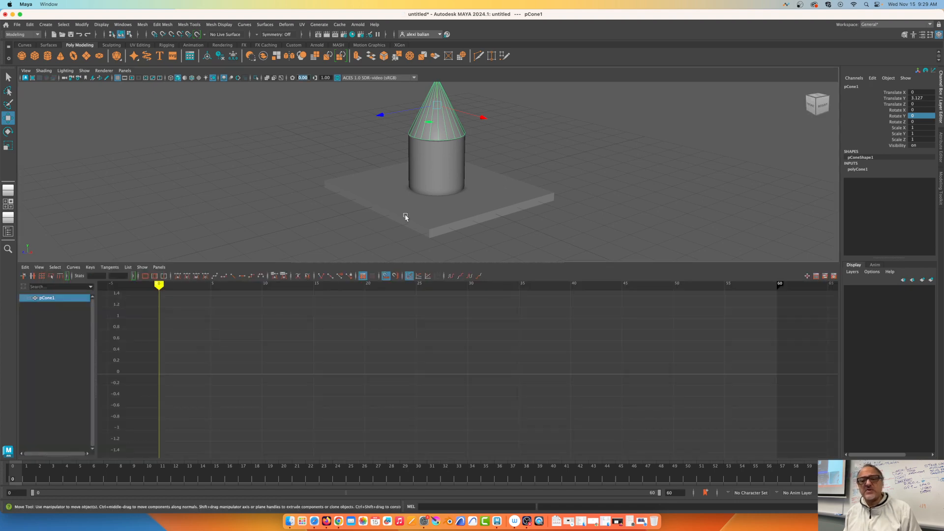
- Deselect the cone and maximize the perspective view to fill the workspace
left_click(337, 212)
key("space")
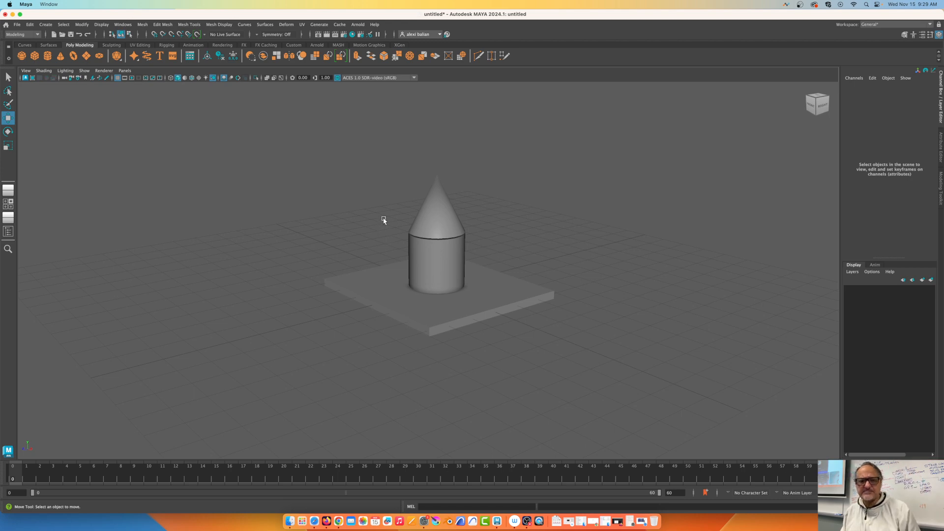
scroll(374, 215, "up", 2)
scroll(375, 215, "up", 1)
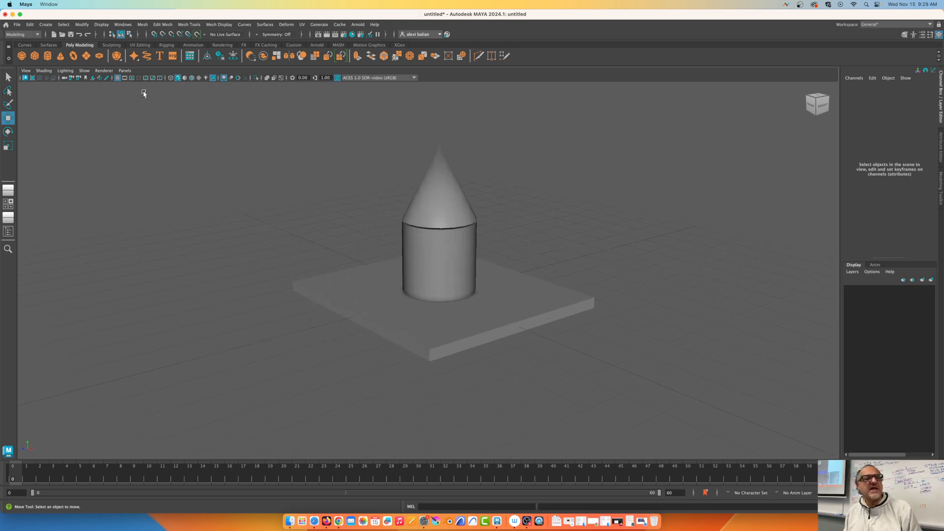
- Try wireframe display and return to smooth shading, with the default material and wireframe on shaded turned on
left_click(170, 77)
left_click(179, 79)
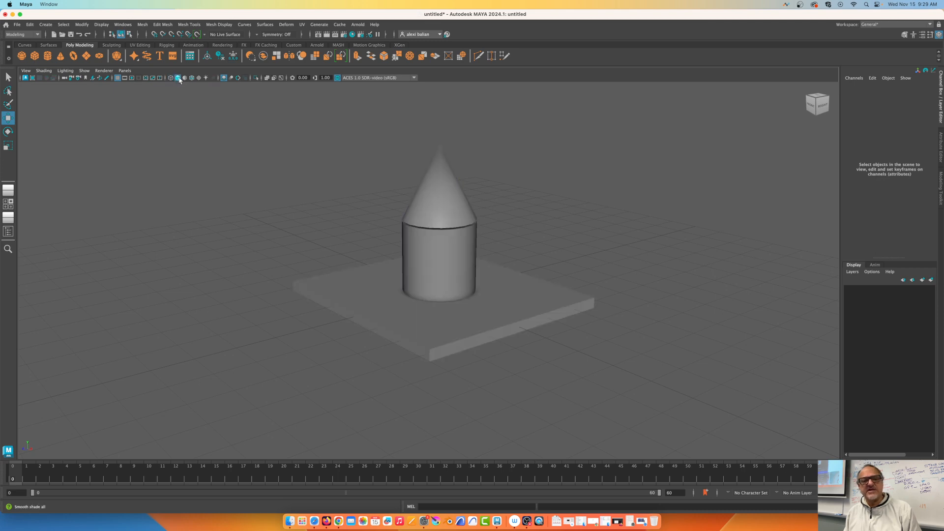
left_click(186, 79)
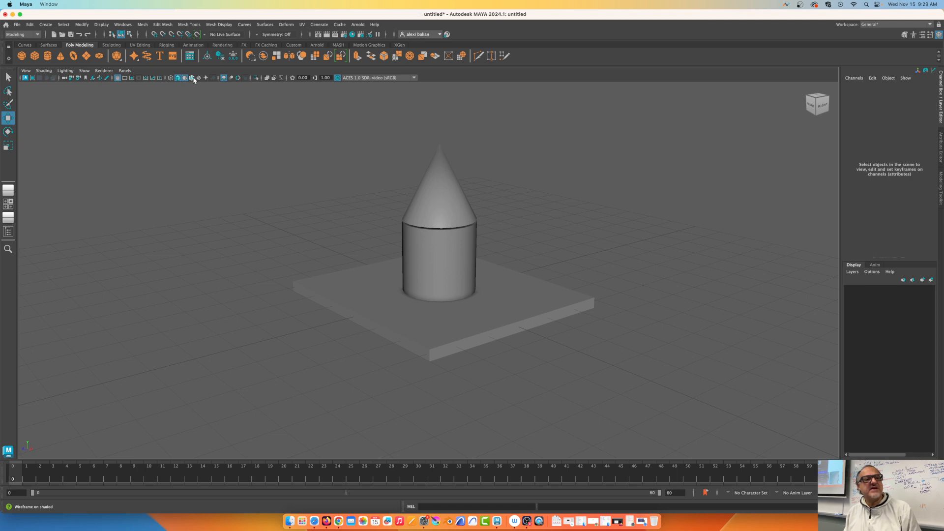
left_click(192, 78)
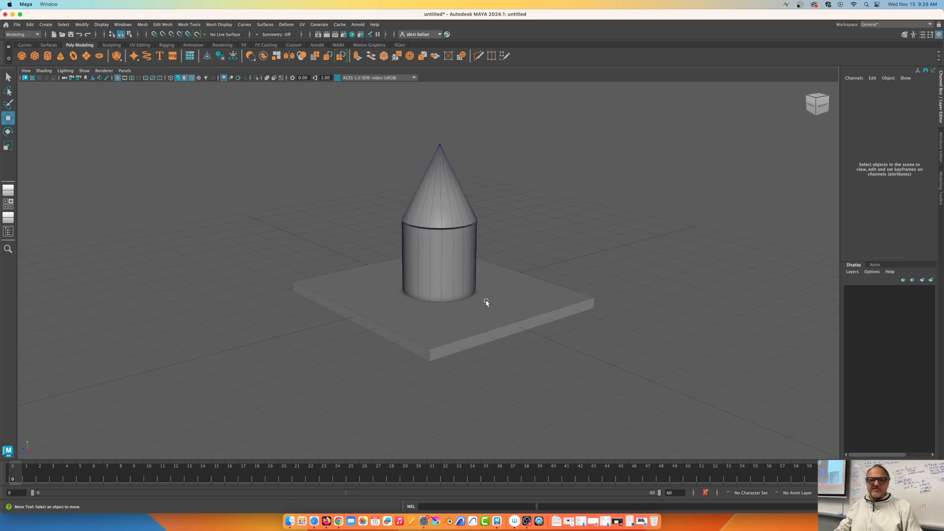
scroll(611, 226, "down", 5)
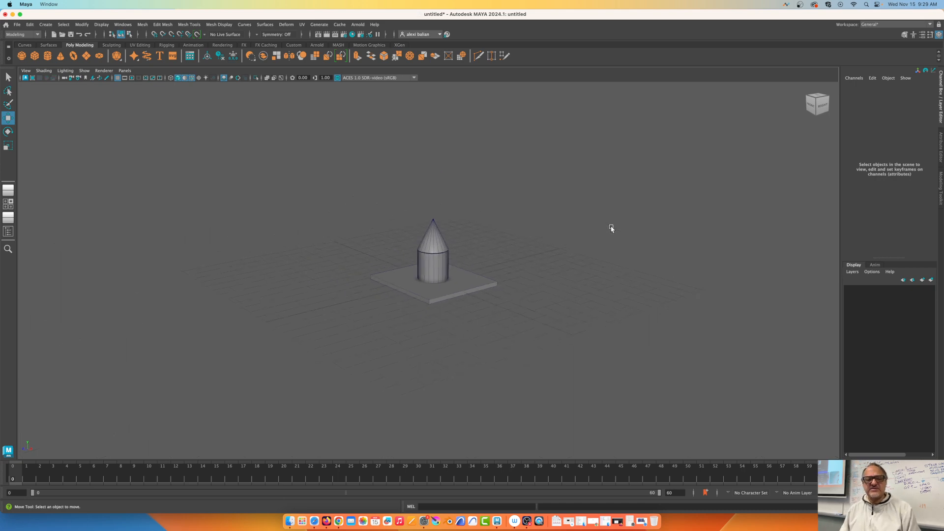
scroll(612, 225, "up", 5)
scroll(609, 244, "up", 1)
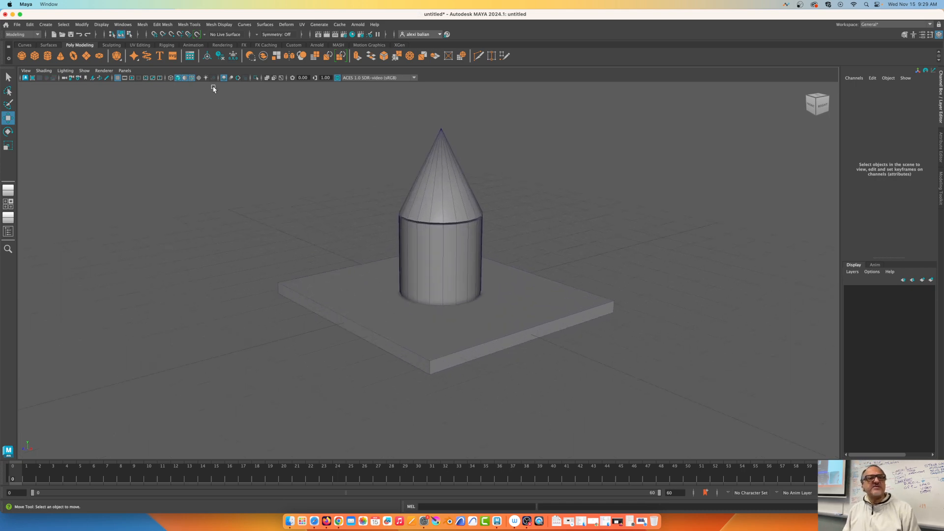
- Switch to the orthographic side view and raise the cylinder to about 1.135 in Y, between the slab and the cone
left_click(124, 72)
mouse_move(162, 85)
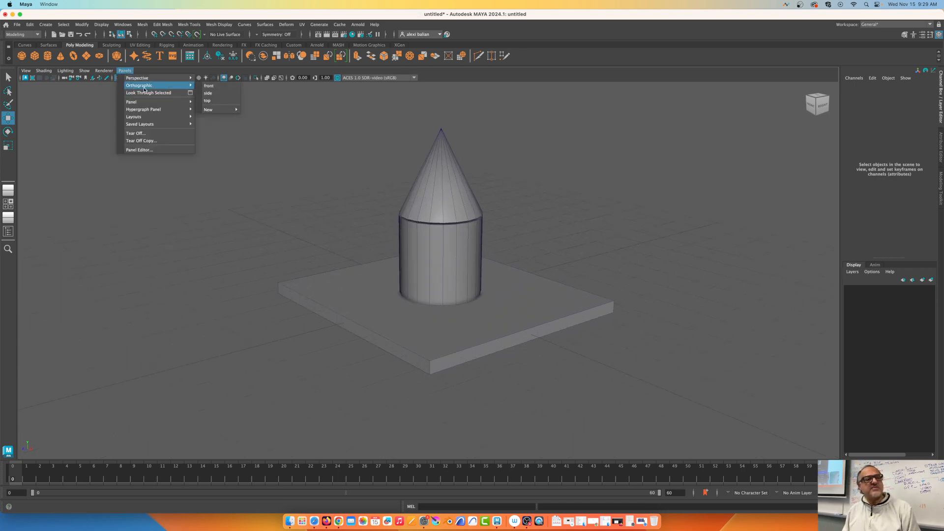
left_click(212, 96)
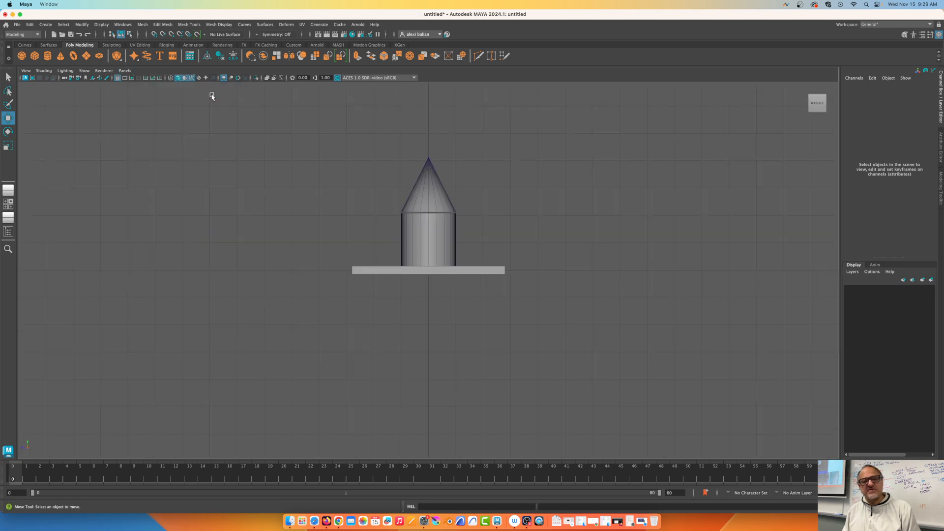
left_click(440, 225)
mouse_move(429, 186)
left_mouse_down()
mouse_move(428, 153)
mouse_move(424, 183)
left_mouse_up()
scroll(449, 212, "up", 1)
scroll(449, 212, "up", 3)
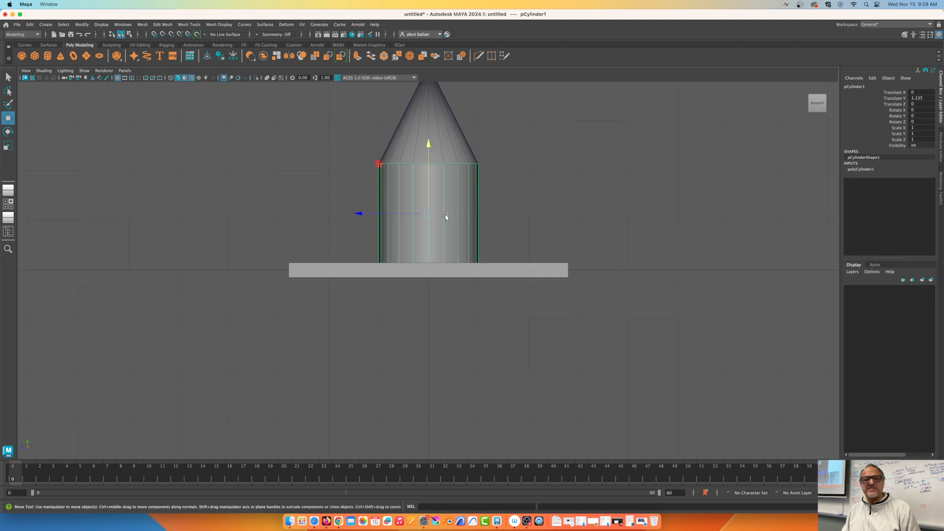
- Show the slab's polyCube1 input settings and set its Translate Y to -0.5
left_click(539, 268)
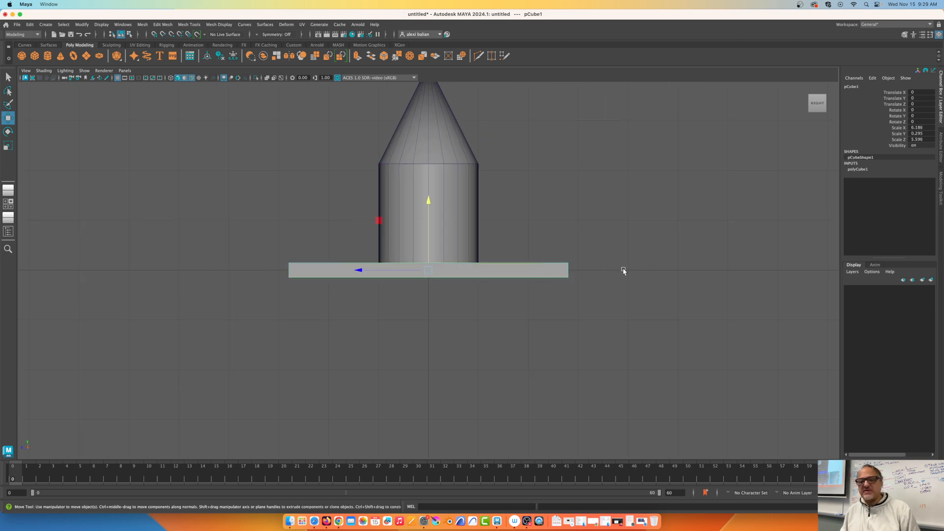
left_click(858, 169)
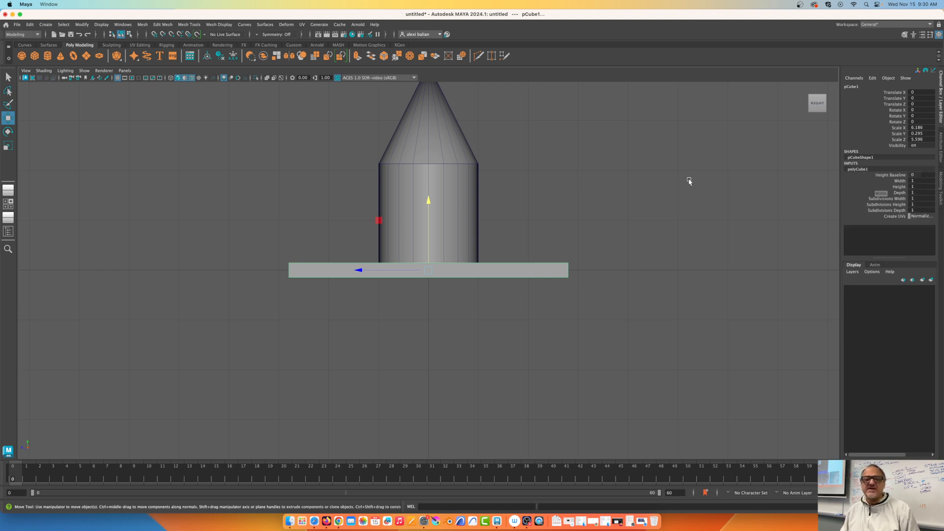
double_click(920, 98)
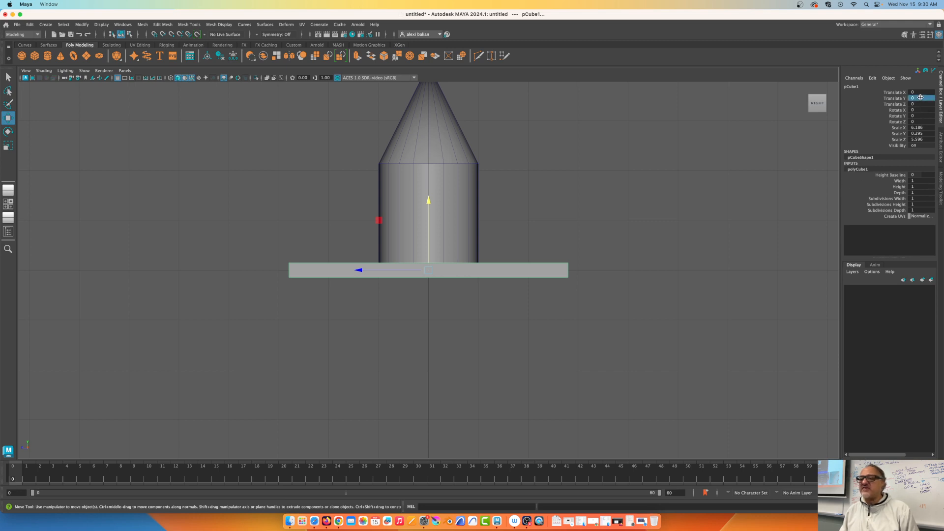
key("Return")
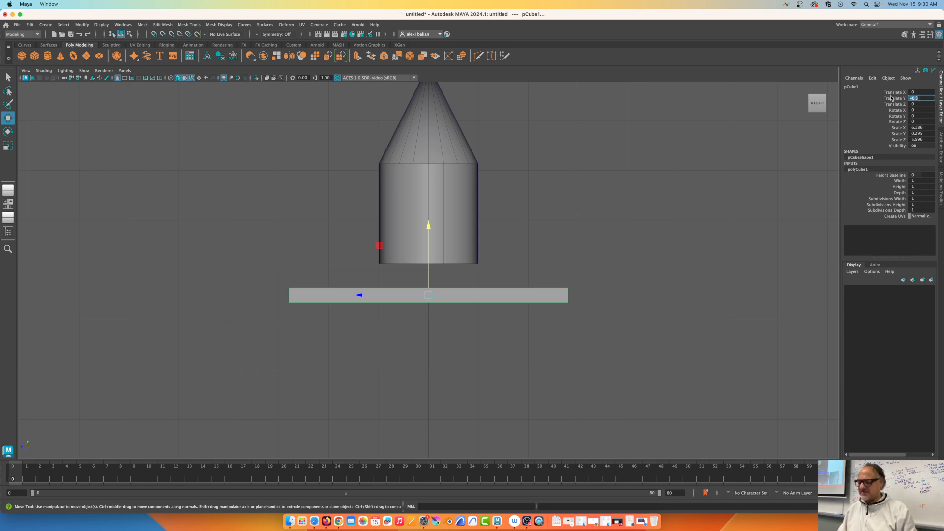
type("0")
key("Return")
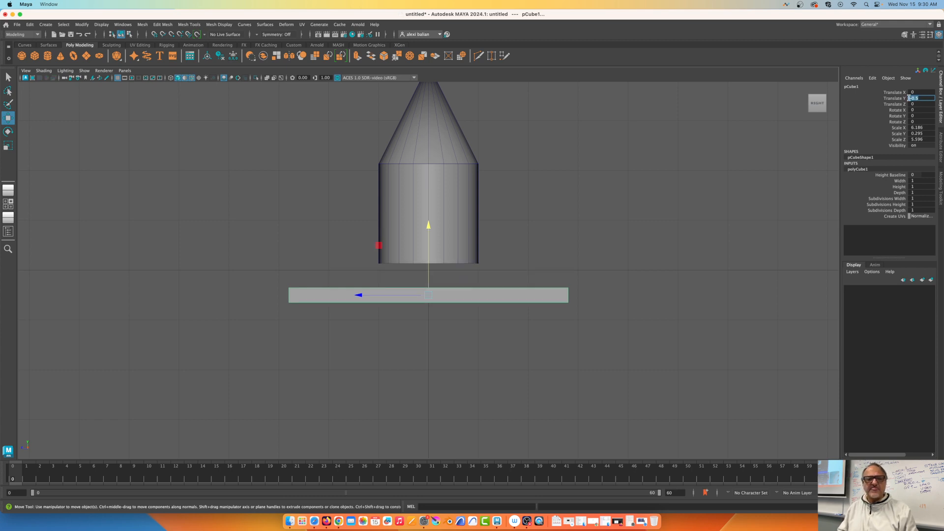
- Delete the slab beneath the cylinder
left_click(324, 303)
key("Delete")
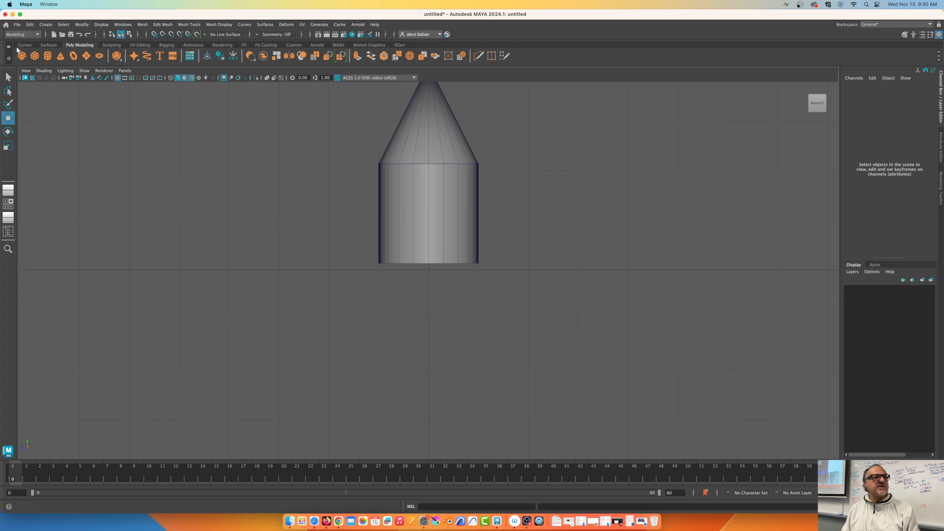
- Create a new polygon cube and set its Translate Y to -0.5
left_click(34, 56)
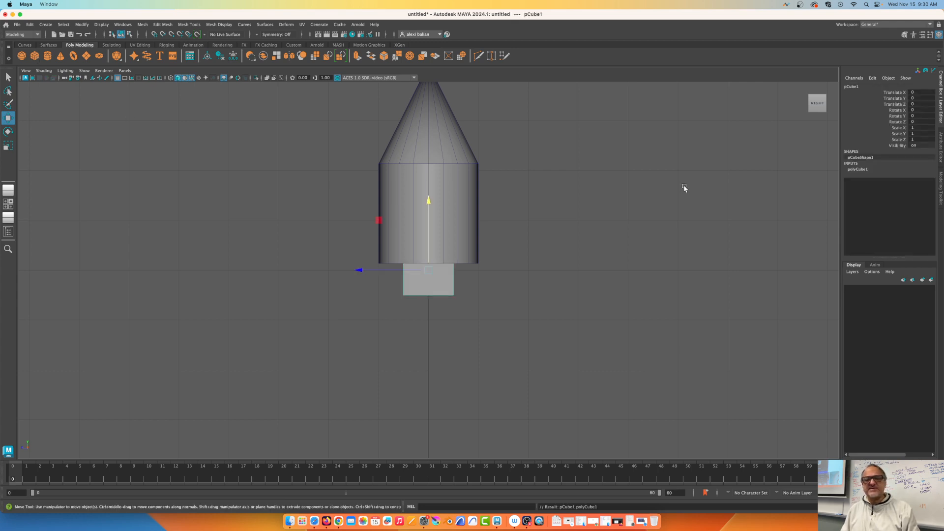
double_click(919, 99)
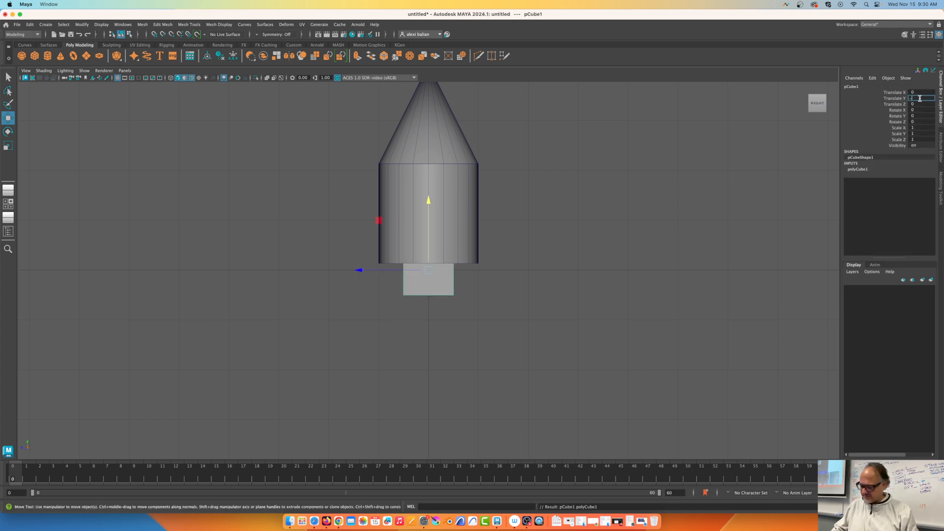
type("-0.5")
key("Return")
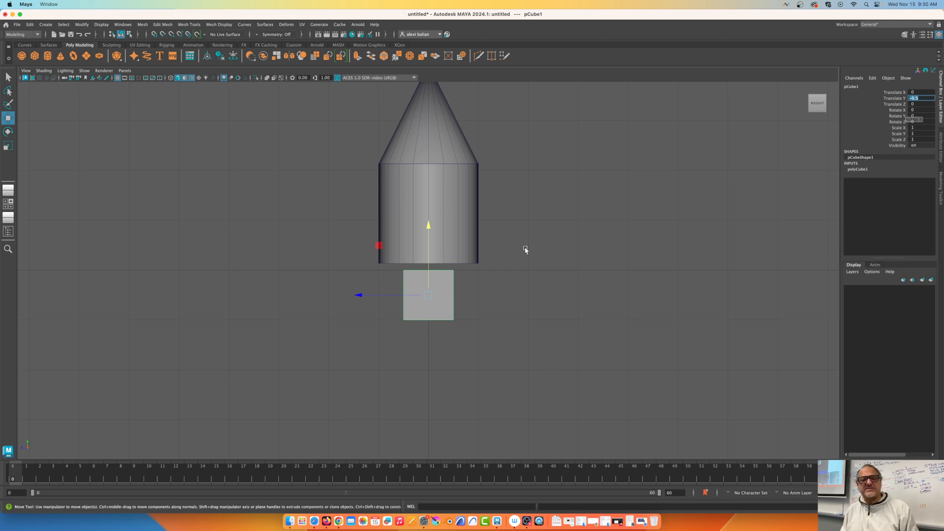
- Lower the cylinder to about 0.988 in Y onto the cube's top level, and the cone to about 2.979 in Y onto the cylinder
left_click(413, 212)
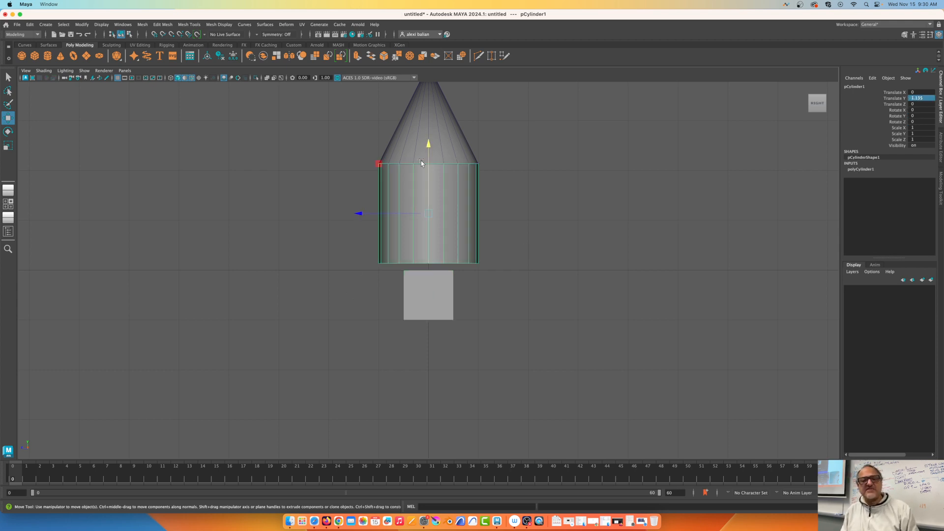
left_click_drag(428, 153, 426, 159)
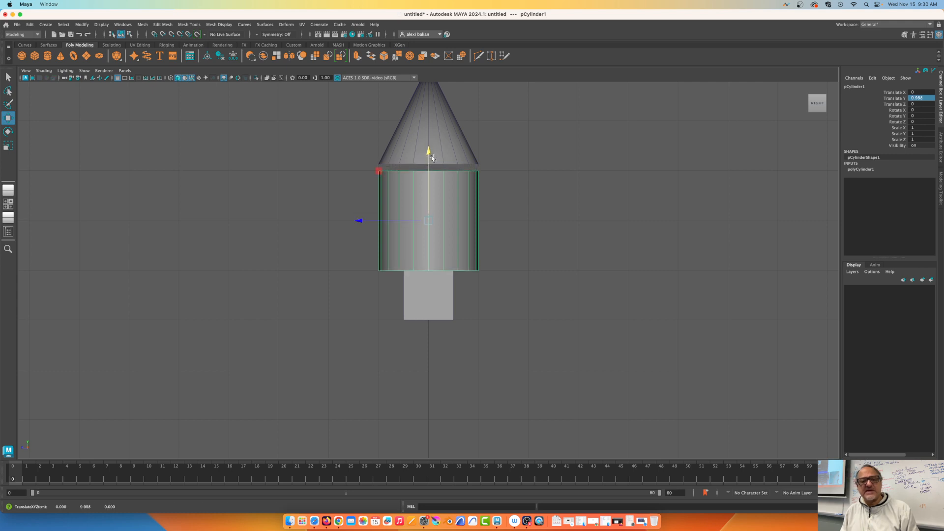
left_click(421, 130)
left_click_drag(427, 87, 427, 94)
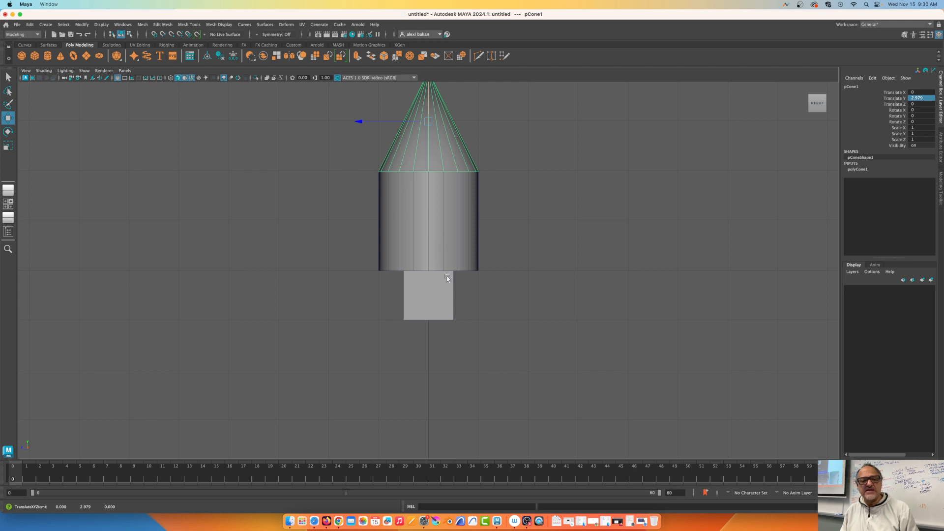
- Scale the cube along Z only to about 7.963
left_click(442, 300)
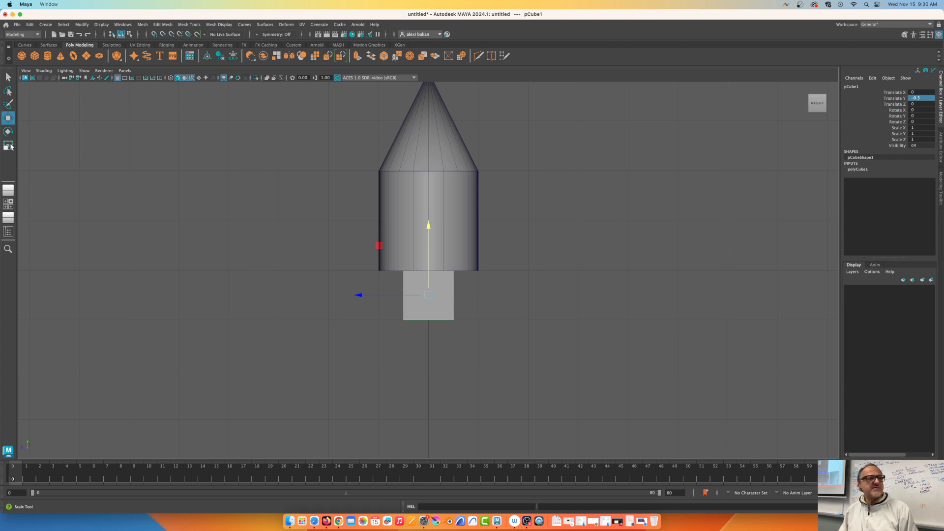
key("r")
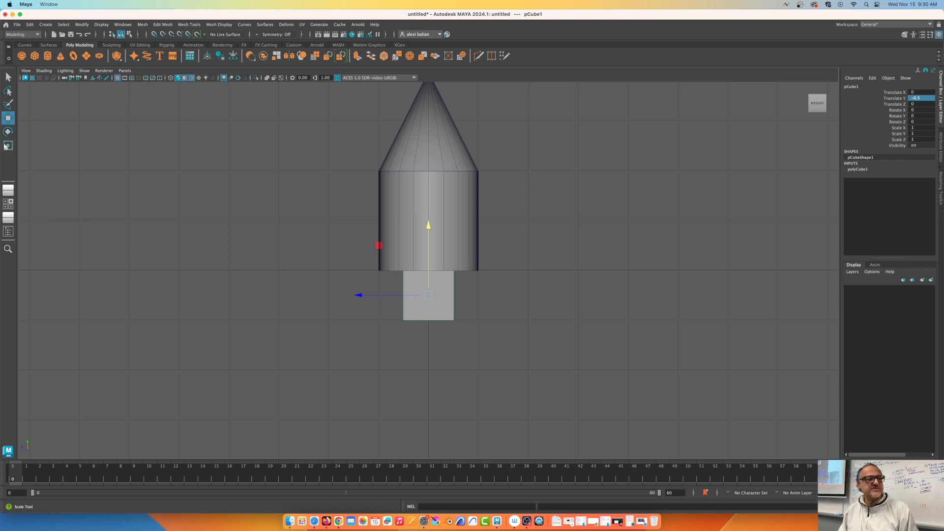
left_click_drag(358, 295, 216, 294)
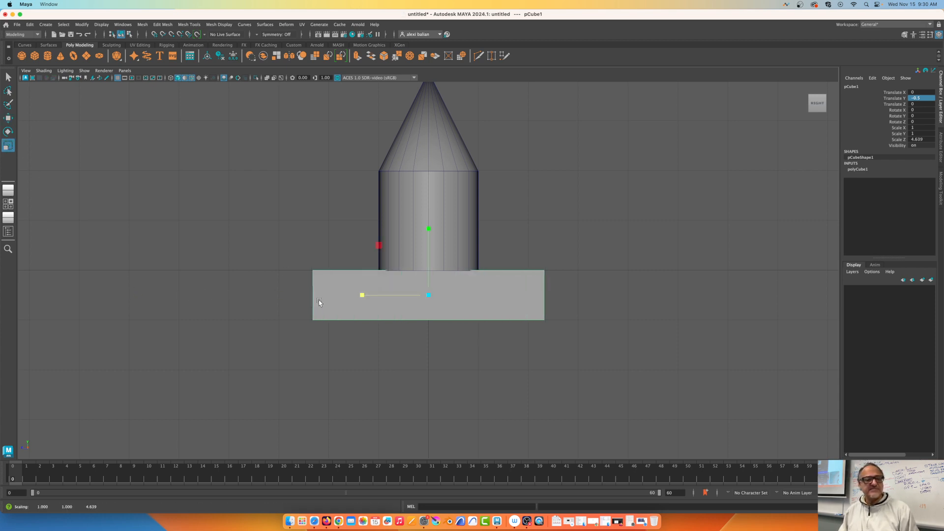
left_click_drag(364, 294, 321, 294)
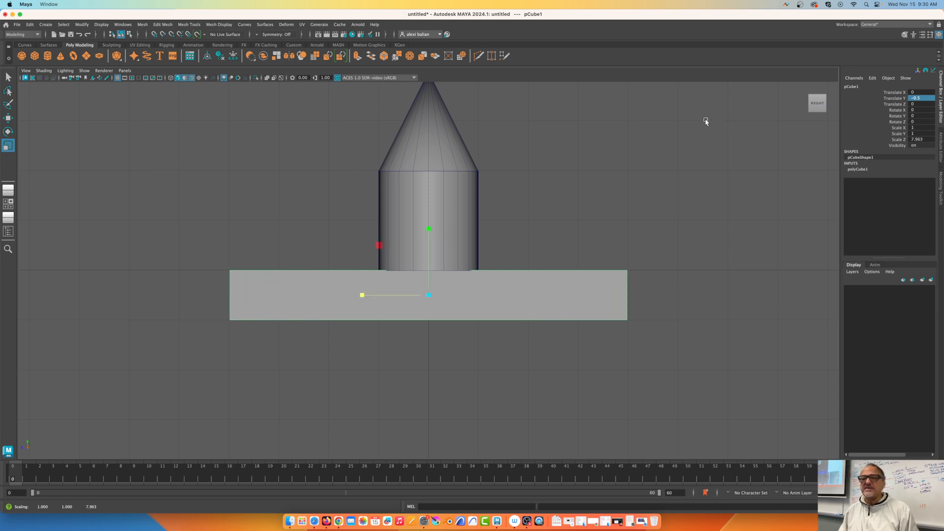
- Switch to the perspective view and scale the cube along X to about 7.859, making a wide slab under the cylinder
middle_click_drag(643, 115, 639, 127, "alt")
left_click_drag(638, 129, 639, 139, "alt")
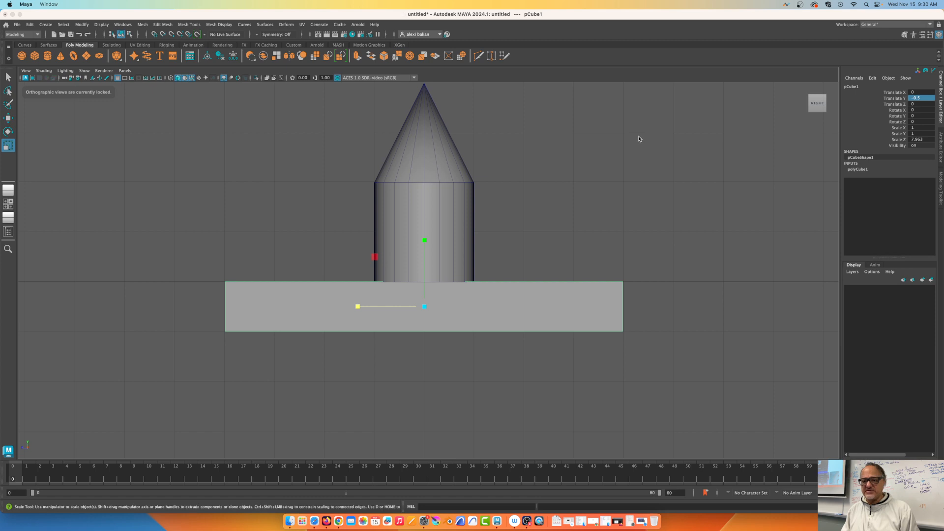
left_click(651, 122)
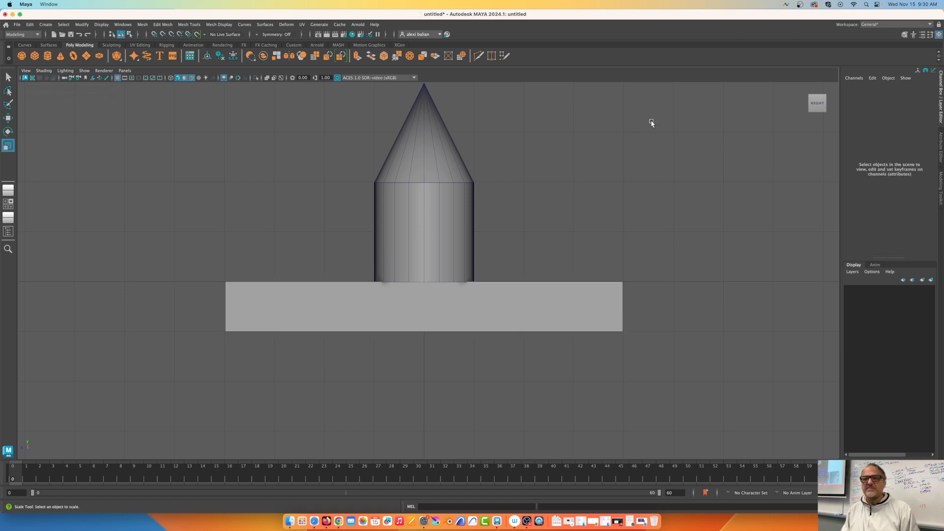
left_click_drag(519, 100, 522, 180, "alt")
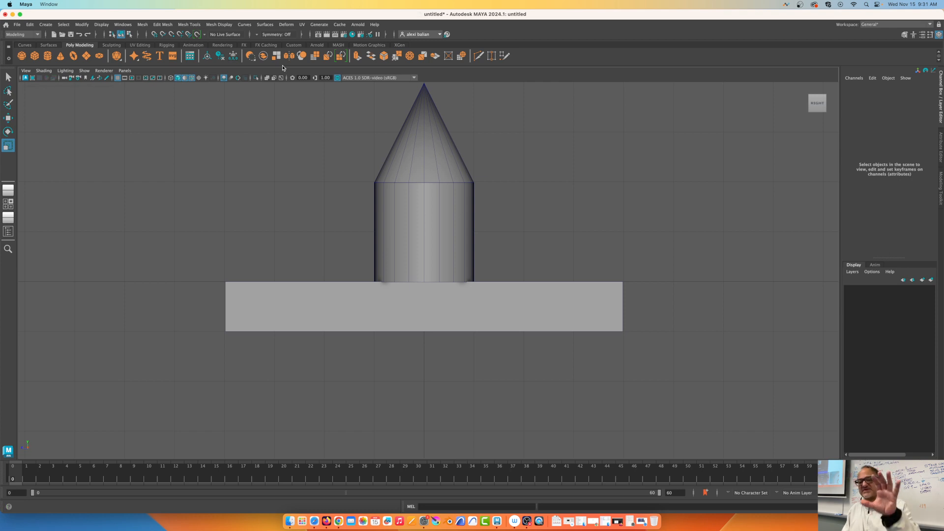
left_click(124, 70)
mouse_move(154, 81)
left_click(226, 80)
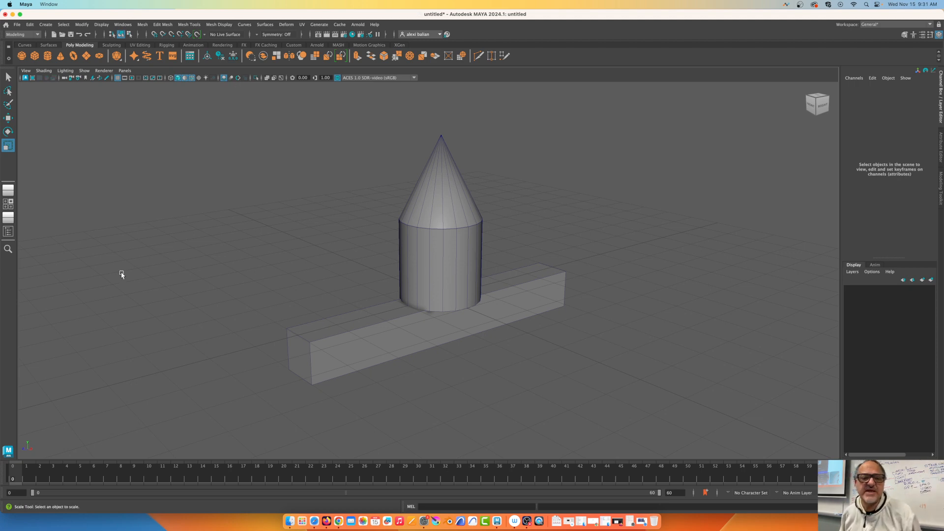
left_click(304, 339)
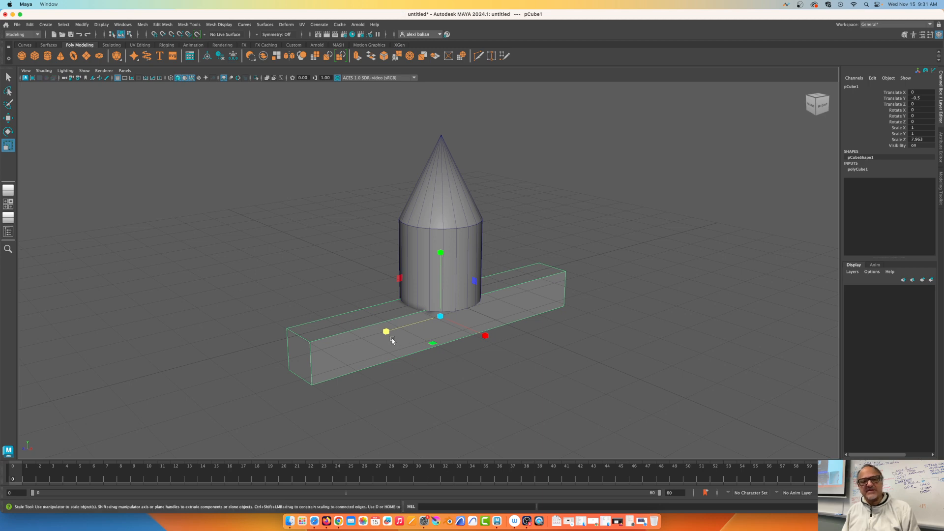
left_click_drag(481, 331, 706, 394)
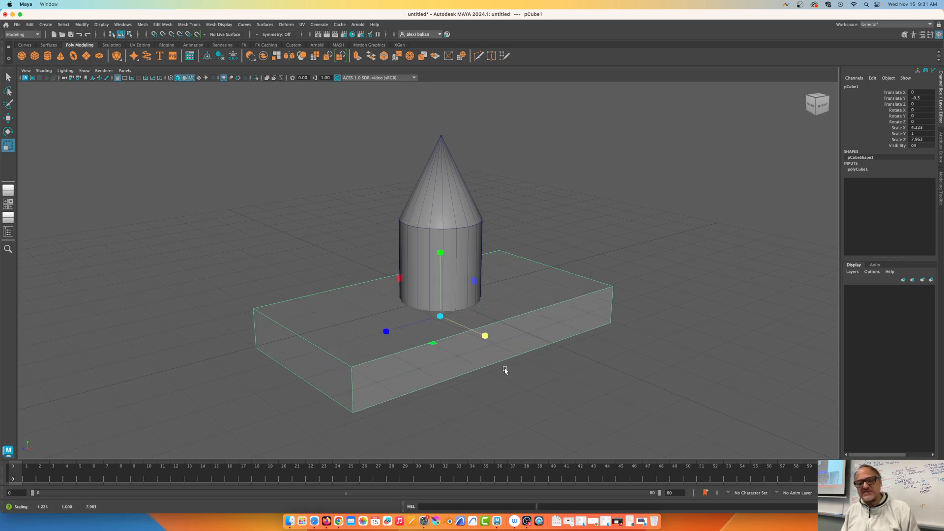
left_click_drag(491, 335, 529, 356)
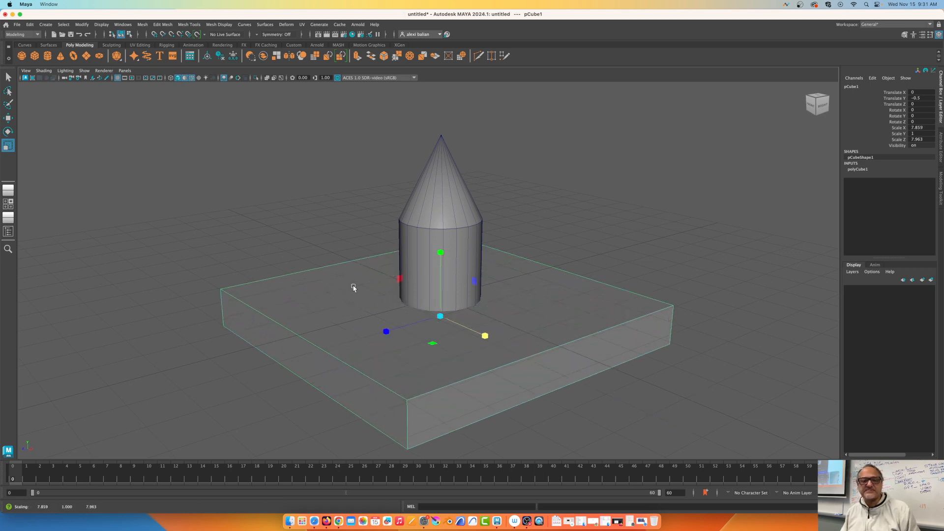
- Scale the cylinder to about 1.84 in X and Z and 0.465 in Y, and lower it to about 0.442 in Y
left_click(412, 262)
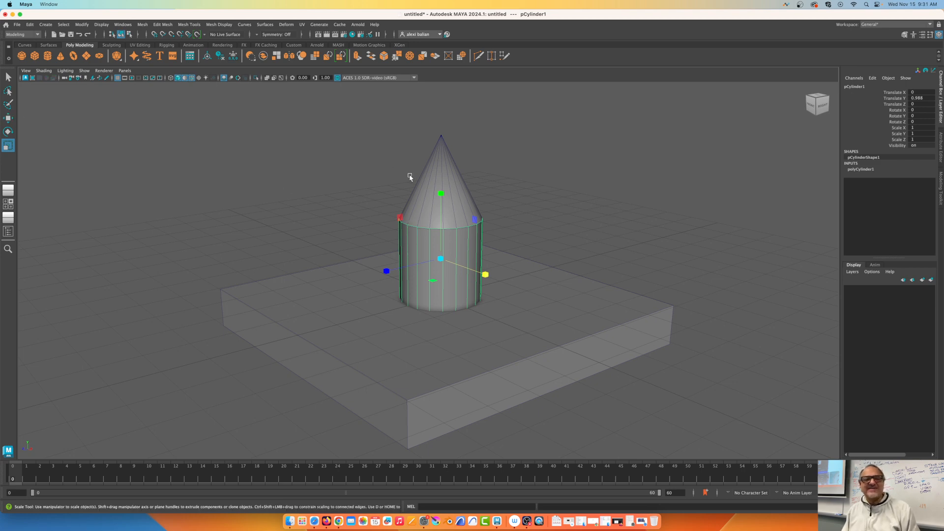
left_click_drag(441, 195, 492, 250)
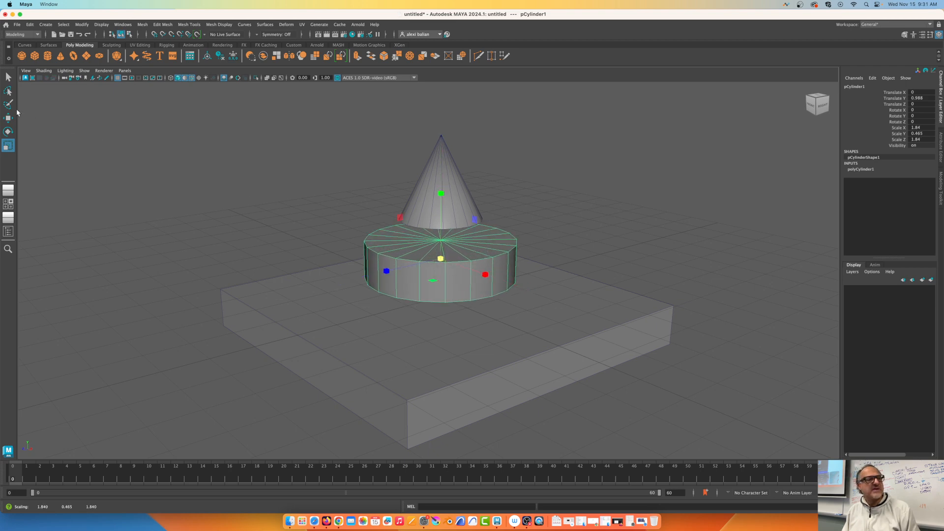
left_click(7, 118)
left_click_drag(437, 196, 437, 214)
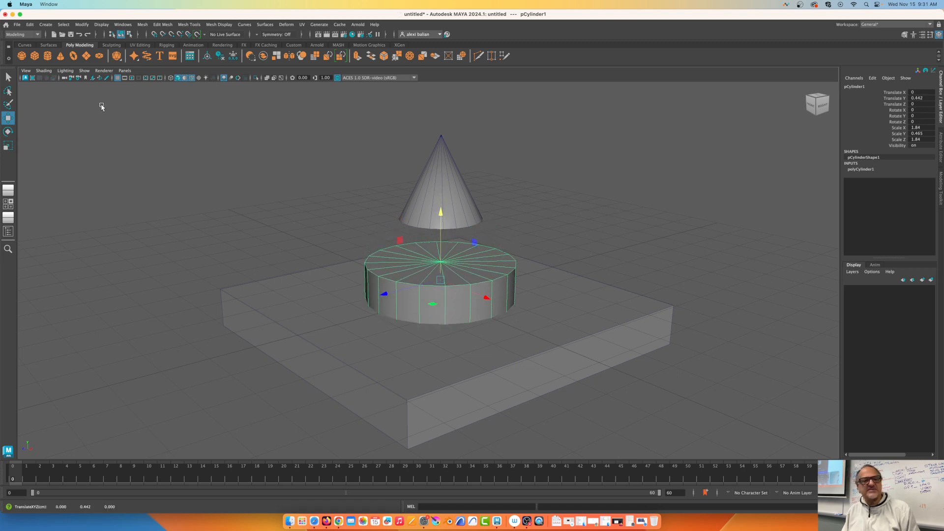
- Add a second polygon cylinder, raise it to about 1.461 in Y above the flattened one, and turn the perspective view to the front
left_click(47, 56)
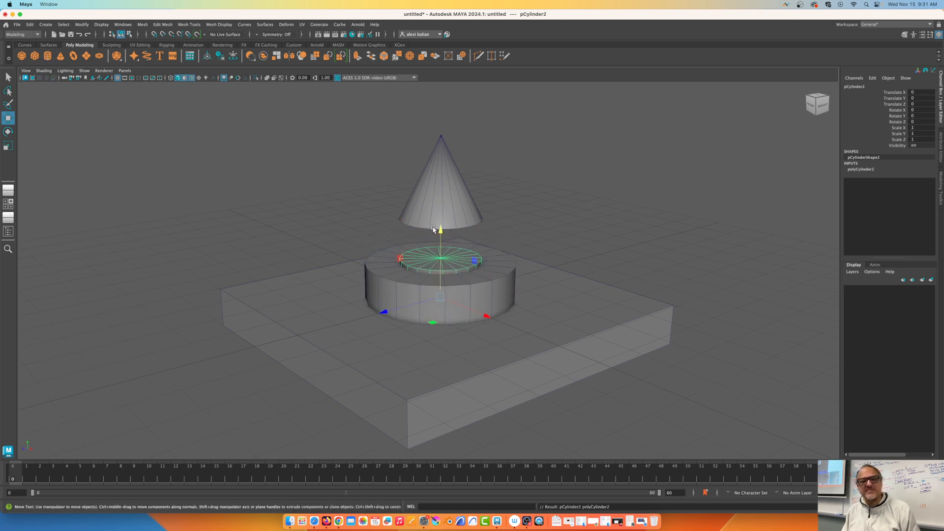
left_click_drag(438, 235, 408, 174)
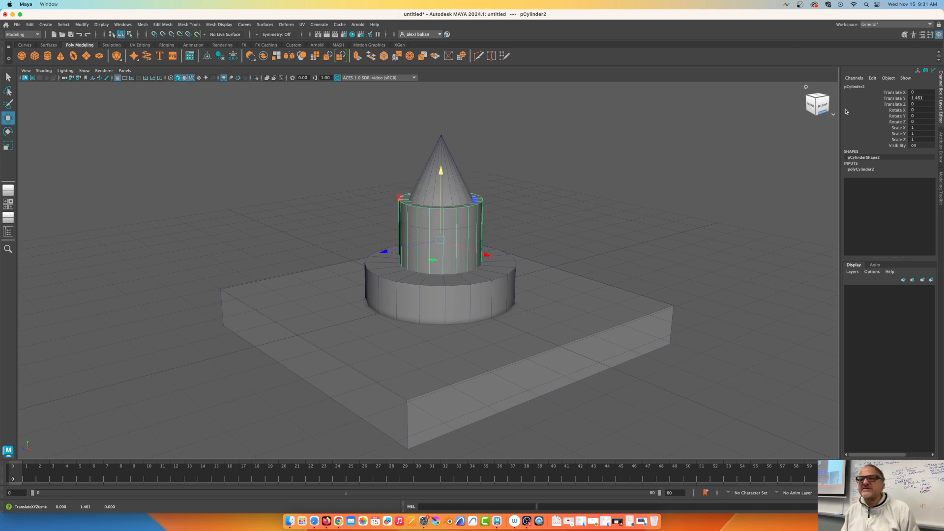
left_click(819, 108)
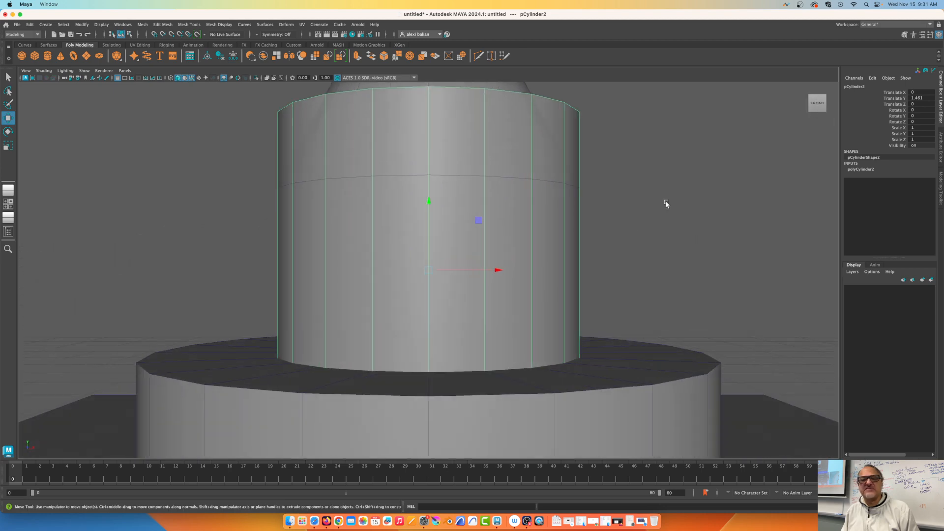
scroll(593, 214, "down", 5)
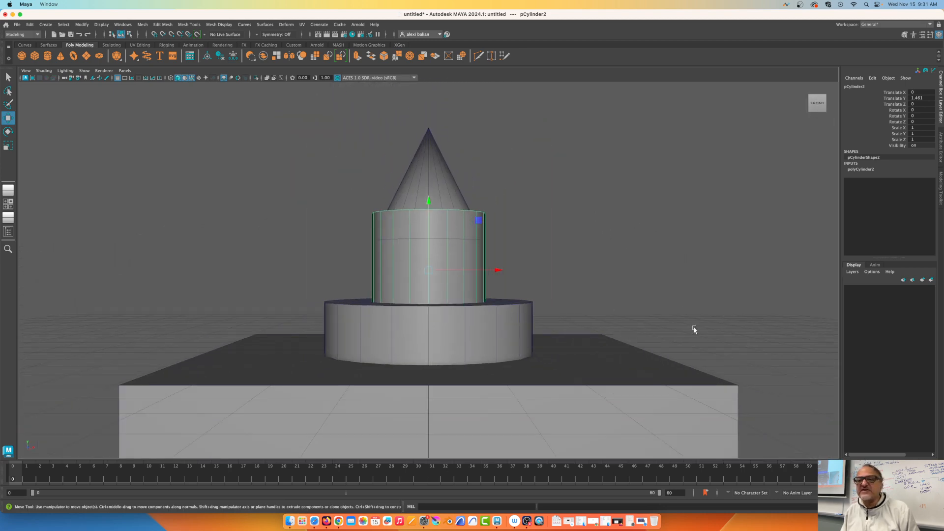
left_click(814, 104)
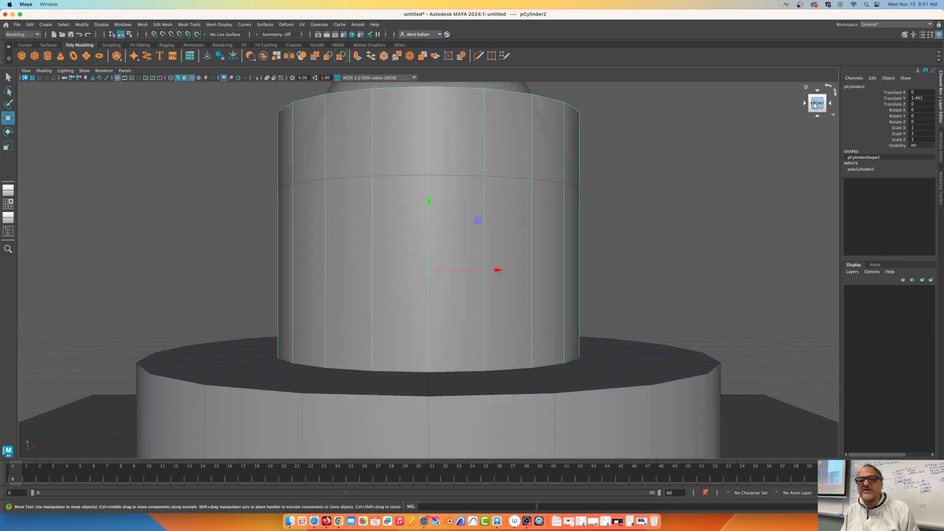
scroll(621, 209, "down", 6)
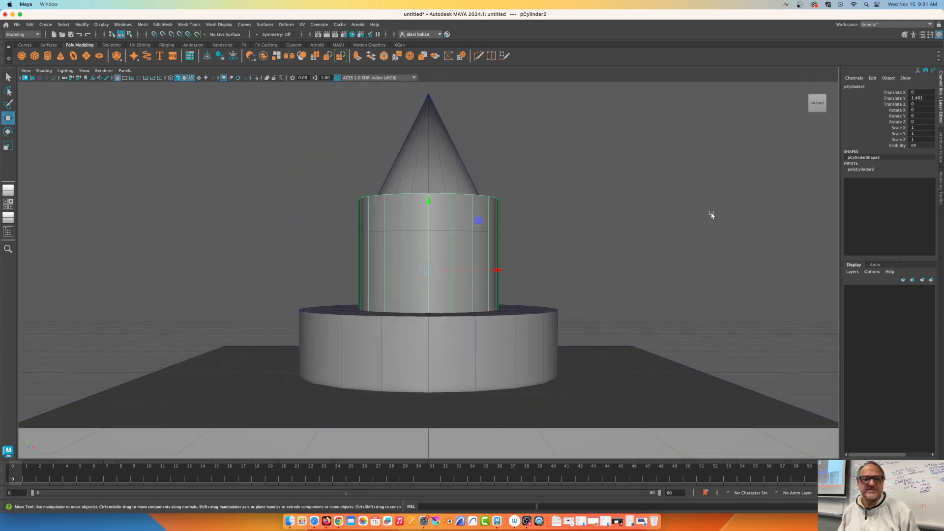
- Switch to the orthographic front view and raise the cone to about 3.439 in Y, onto the upper cylinder's top
left_click(125, 70)
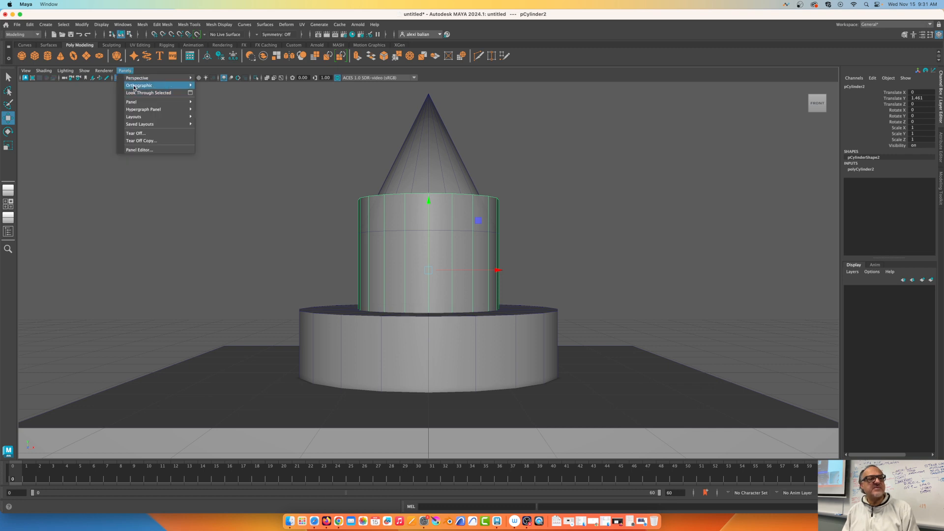
mouse_move(159, 87)
left_click(209, 85)
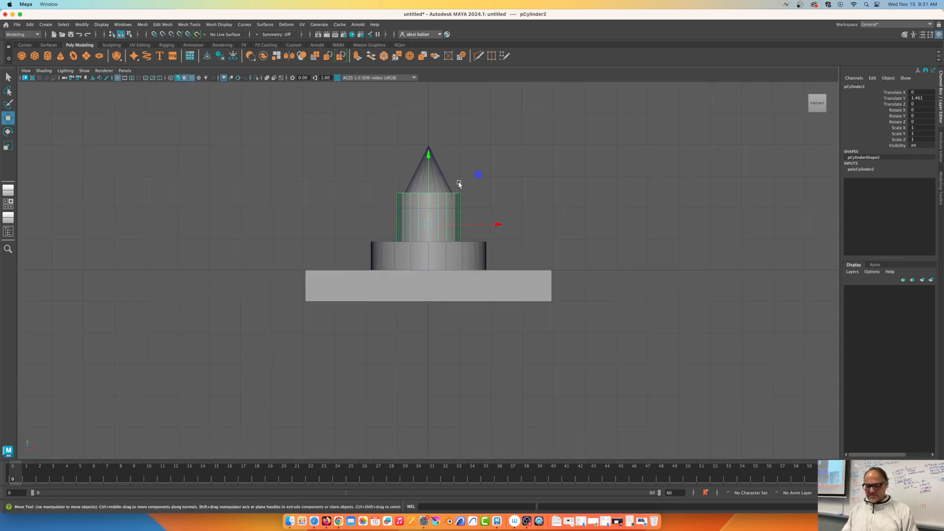
middle_click_drag(449, 172, 417, 206, "alt")
scroll(388, 210, "up", 1)
scroll(389, 210, "up", 3)
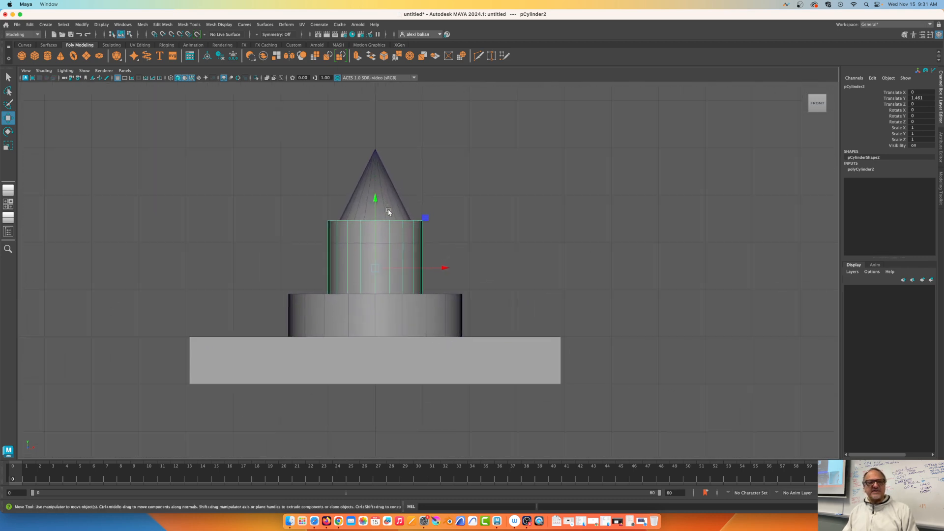
left_click(376, 193)
left_click_drag(371, 162, 371, 138)
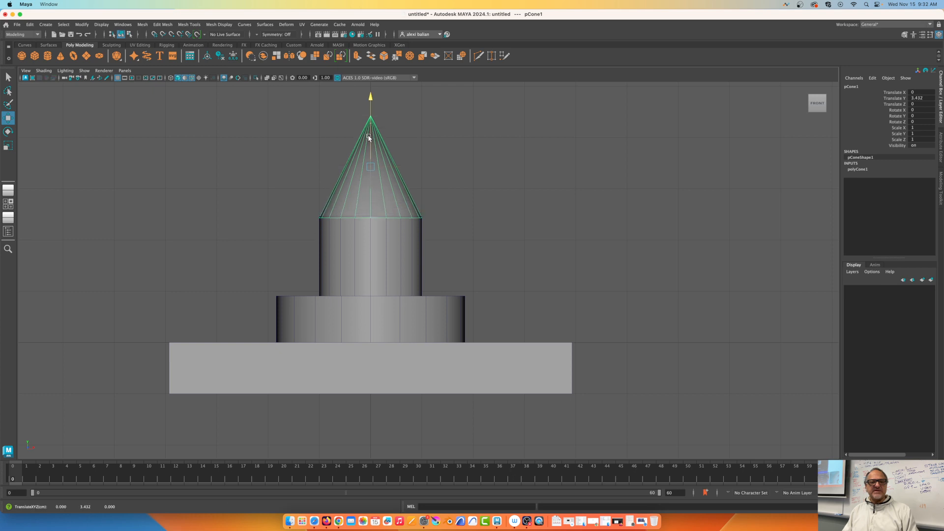
- Return to the perspective view and examine the stacked tower up close from an angle
left_click(127, 73)
mouse_move(172, 80)
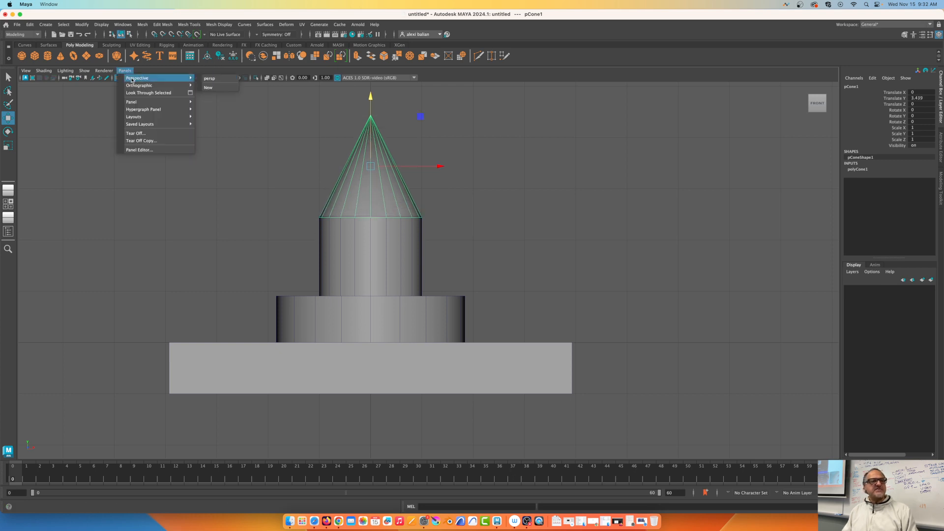
left_click(232, 82)
mouse_move(498, 193)
middle_mouse_down()
mouse_move(491, 202)
mouse_move(488, 188)
middle_mouse_up()
key("super+z")
left_click_drag(534, 182, 509, 210, "alt")
scroll(509, 210, "up", 2)
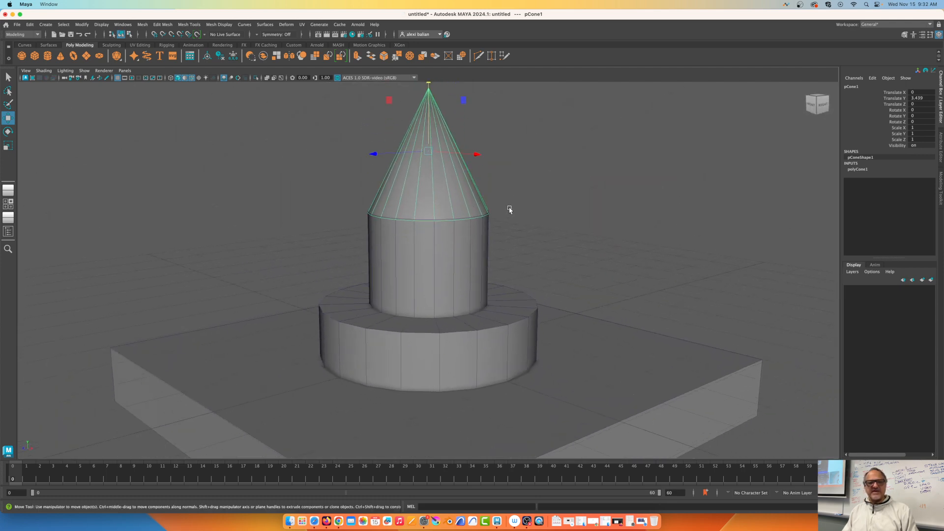
- Cycle through the Rotate, Scale and Move tools on the cone to compare their manipulators, finishing with the Scale tool
left_click(8, 132)
left_click(8, 146)
left_click(8, 119)
left_click(8, 131)
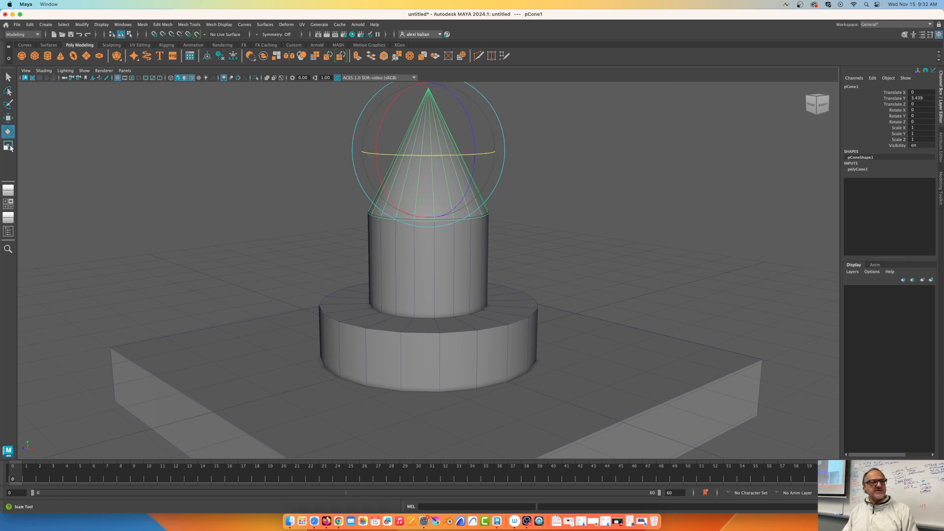
left_click(8, 119)
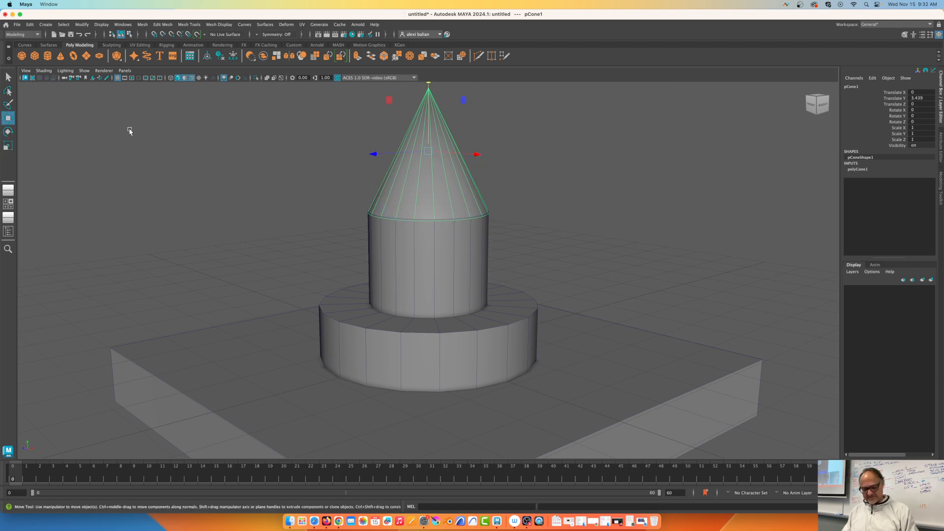
key("e")
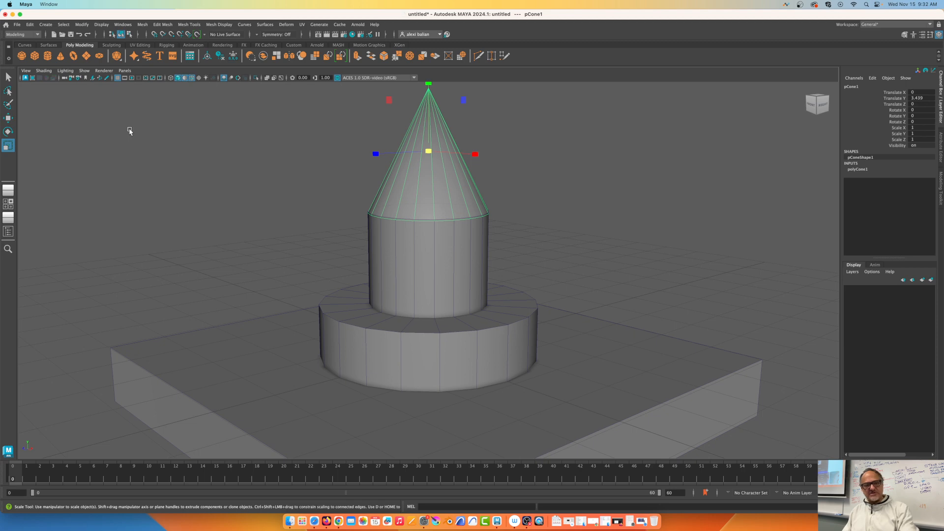
- Select both cylinders and the cone together and move the whole tower along X to about -2.194, off the slab's centre
key("q")
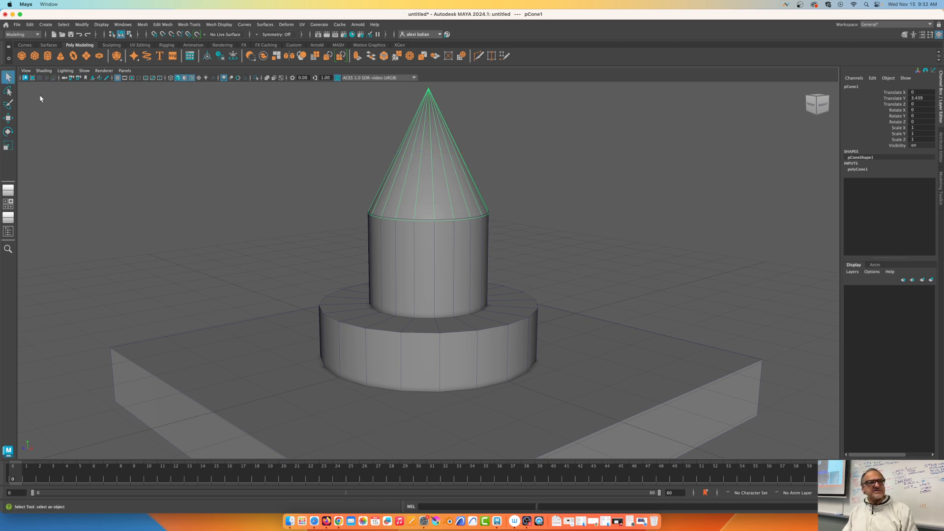
left_click(389, 362)
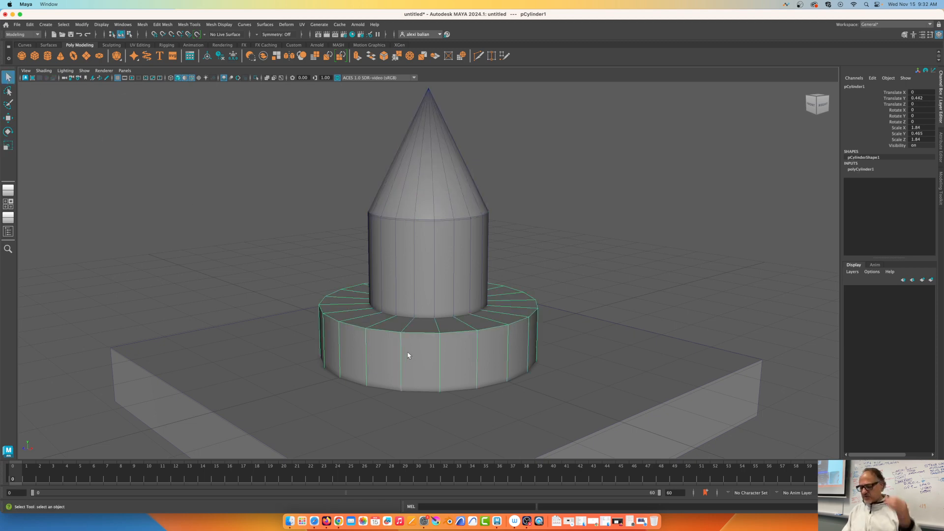
left_click(412, 276, "shift")
left_click(422, 194, "shift")
key("w")
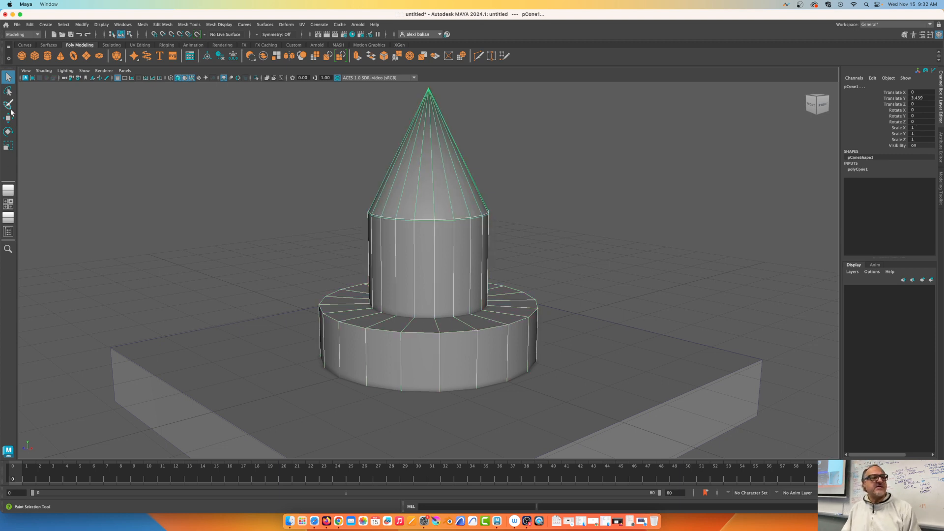
left_click_drag(476, 154, 386, 149)
left_click_drag(428, 176, 495, 235, "alt")
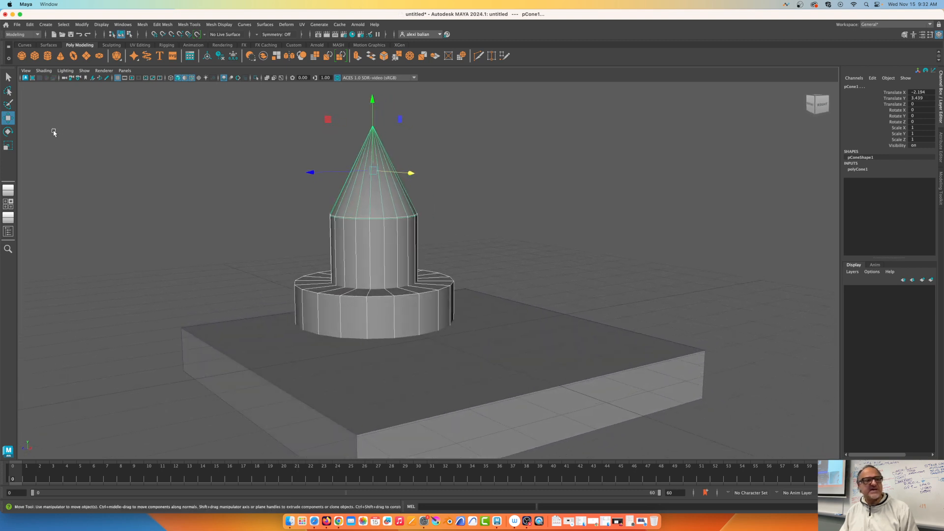
- Add a polygon cube and move it along X to about -0.438, against the tower's flattened lower cylinder
left_click(34, 56)
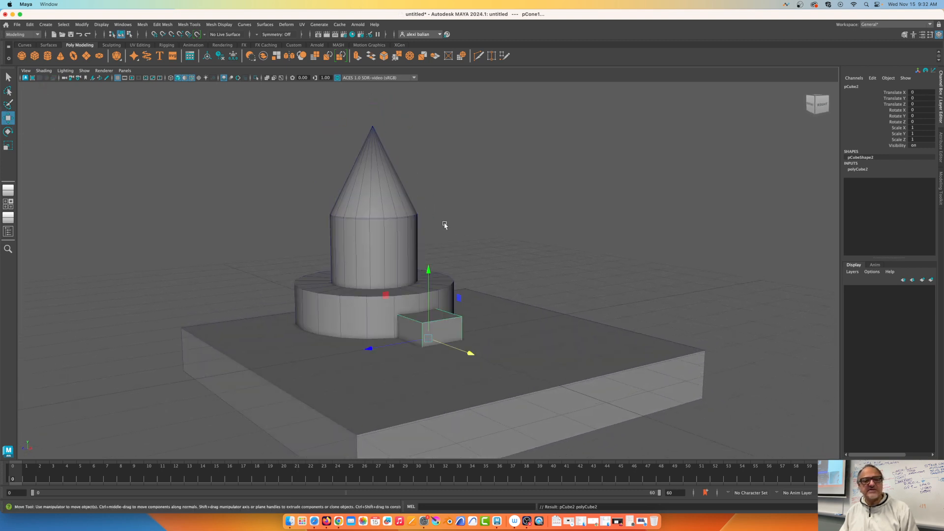
left_click_drag(469, 353, 454, 353)
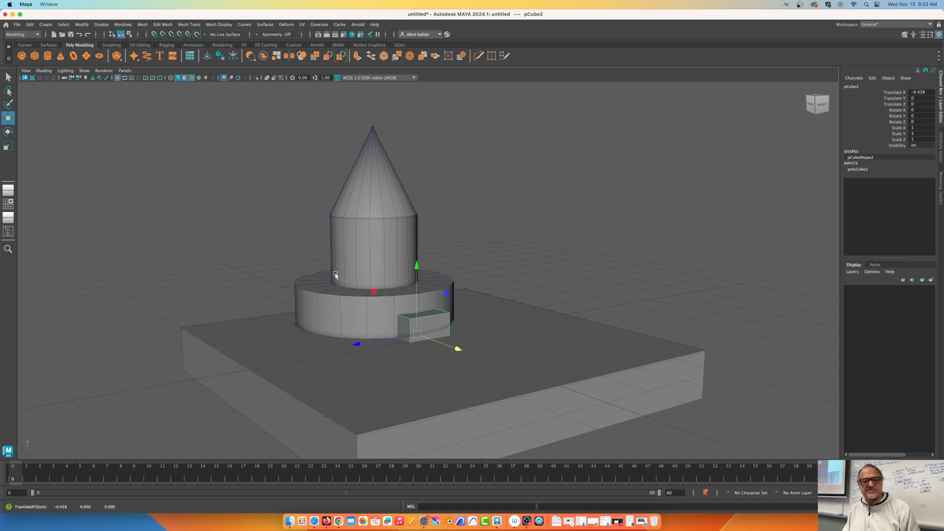
left_click(277, 252)
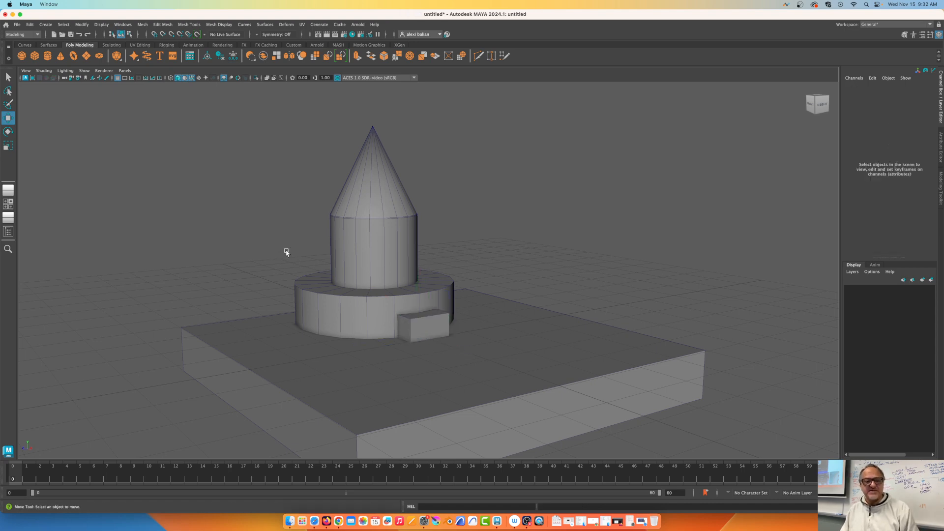
left_click(328, 308)
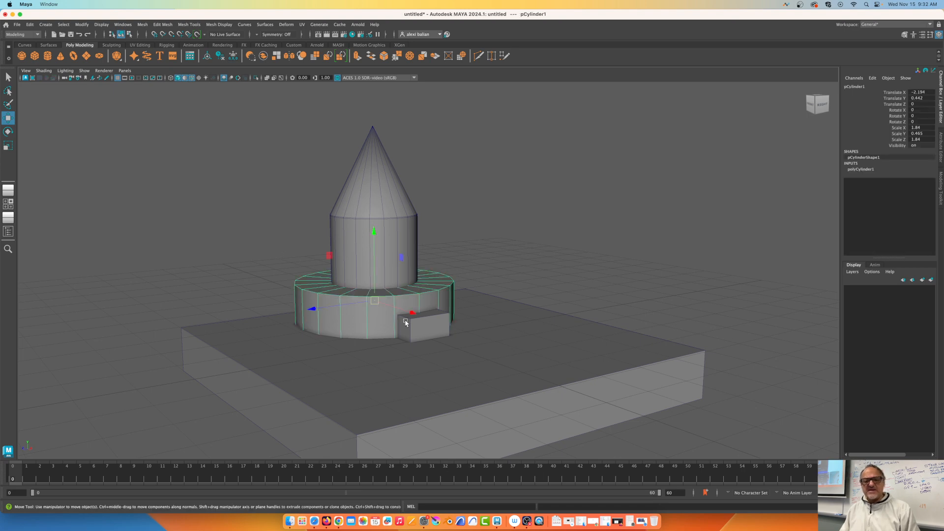
left_click(800, 5)
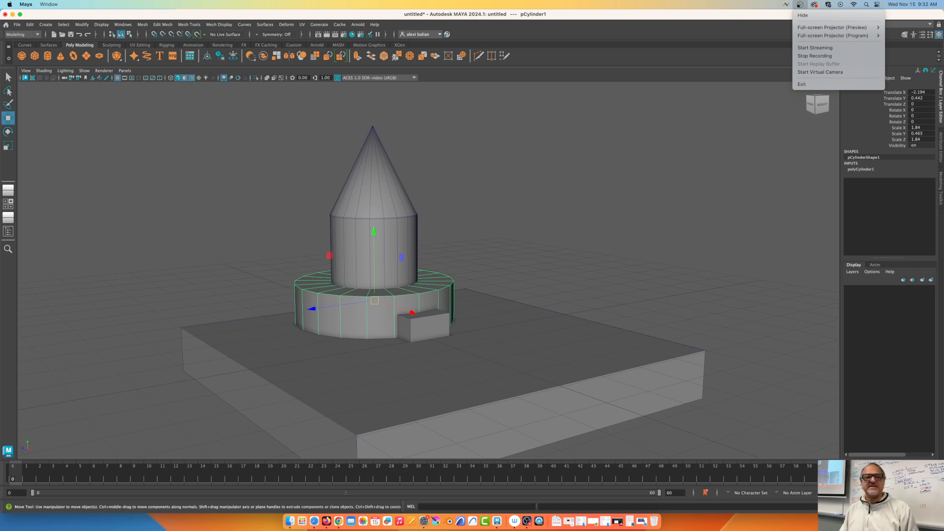
left_click(565, 163)
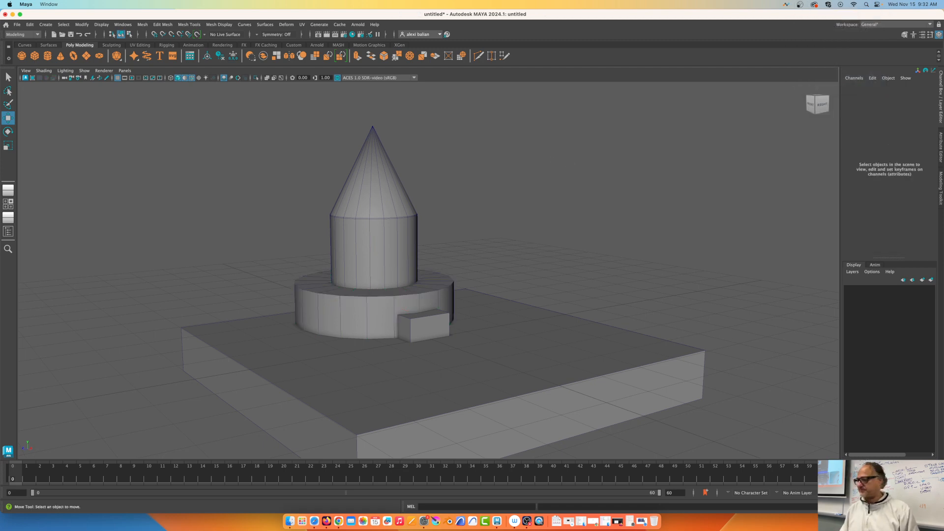